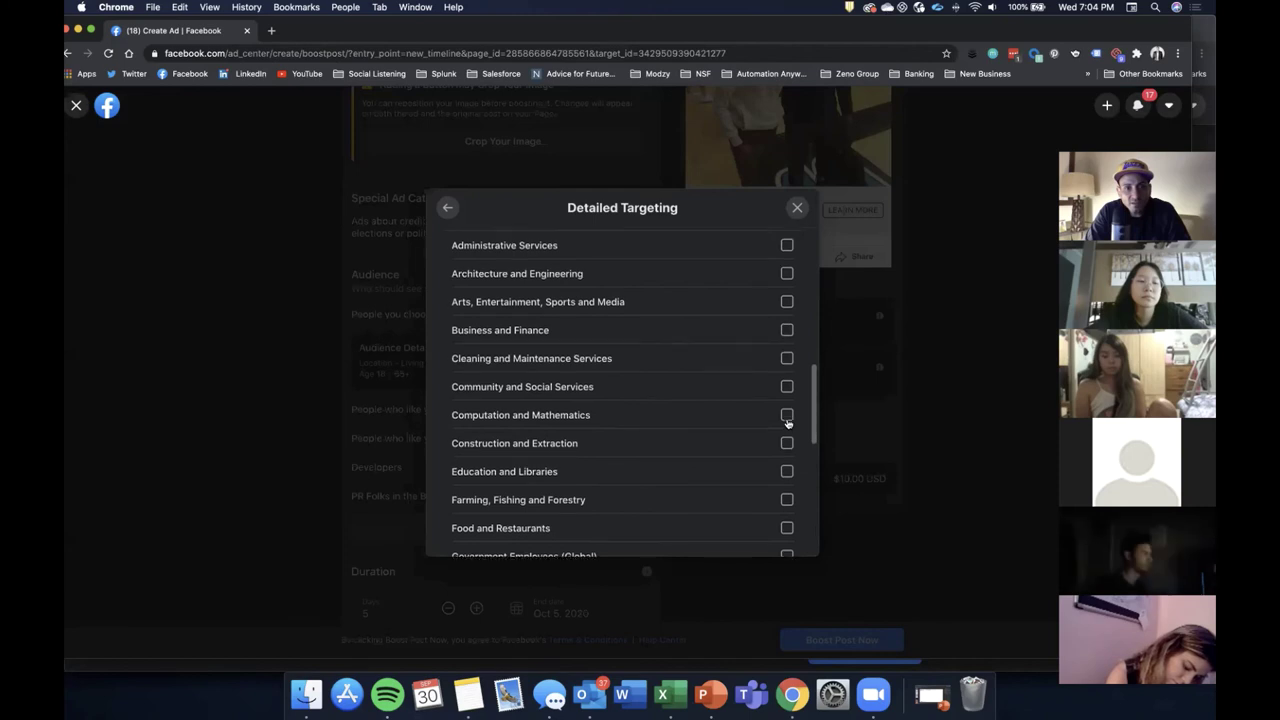
Add the Business and Finance industry to the audience's detailed targeting and return to the audience's overall settings
{"action": "scroll", "coordinate": [789, 410], "scroll_direction": "up", "scroll_amount": 2}
{"action": "left_click", "coordinate": [787, 371]}
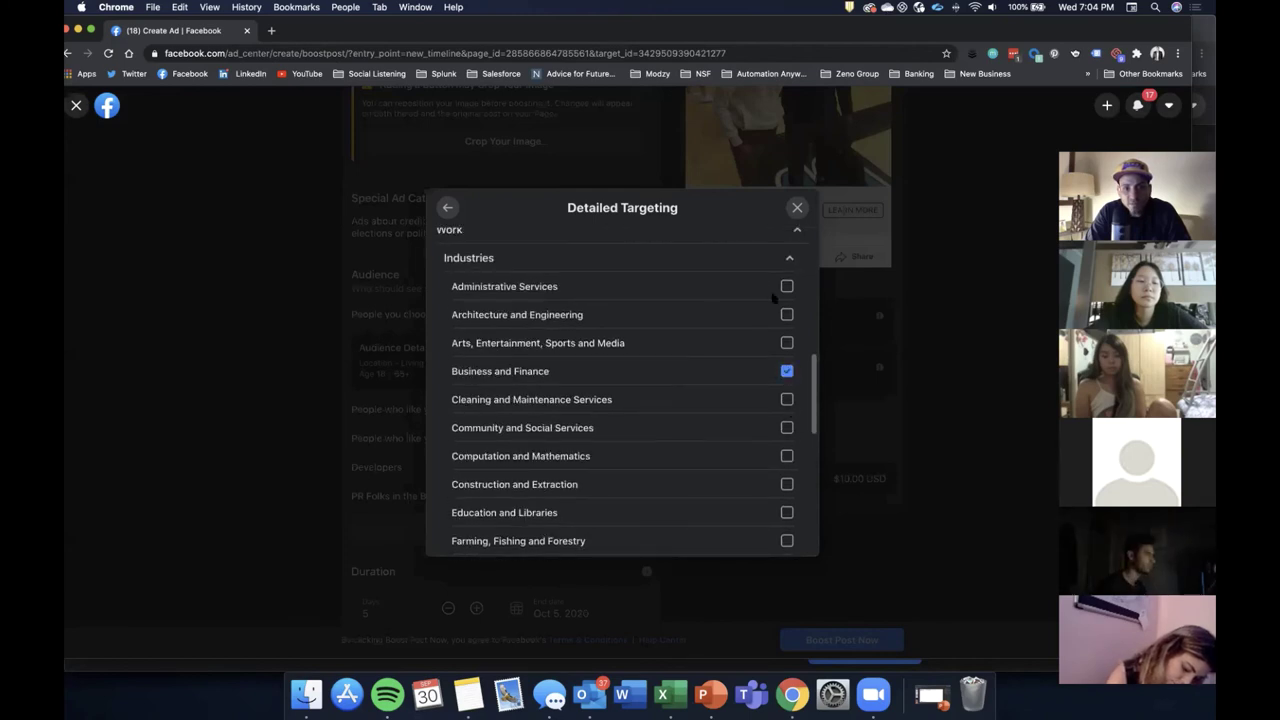
{"action": "scroll", "coordinate": [780, 420], "scroll_direction": "up", "scroll_amount": 10}
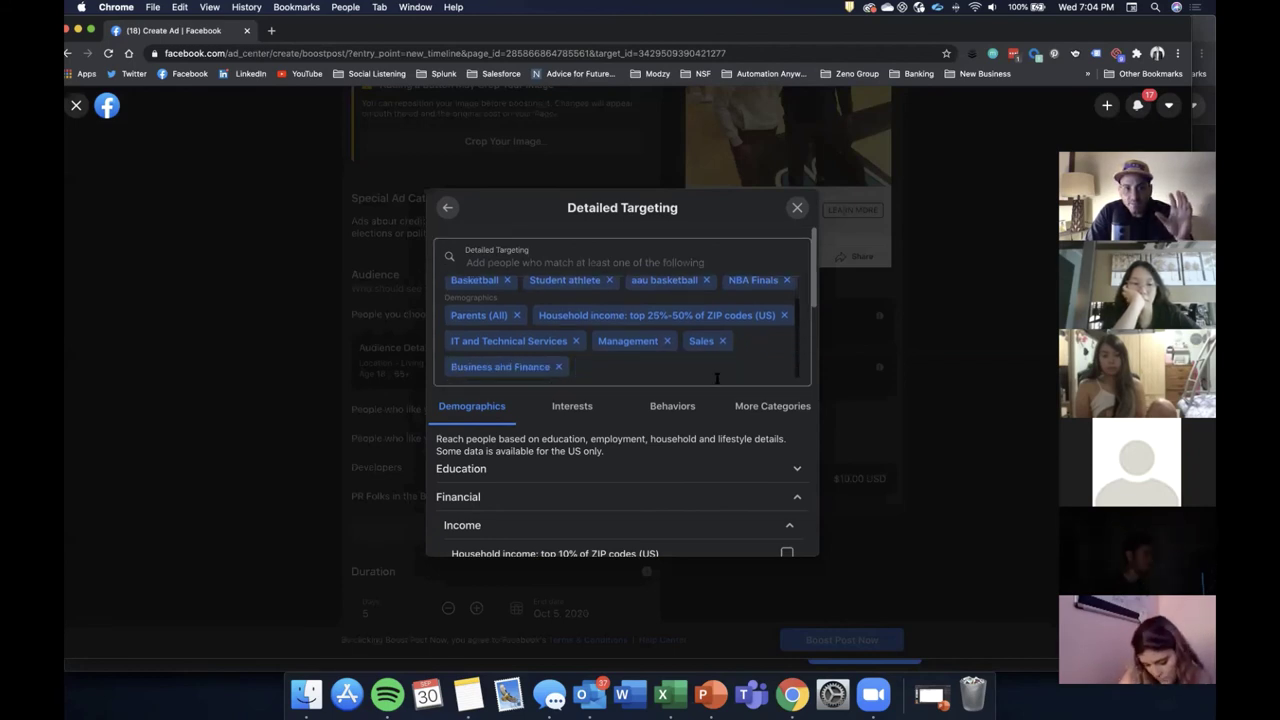
{"action": "left_click", "coordinate": [448, 207]}
{"action": "scroll", "coordinate": [734, 400], "scroll_direction": "down", "scroll_amount": 5}
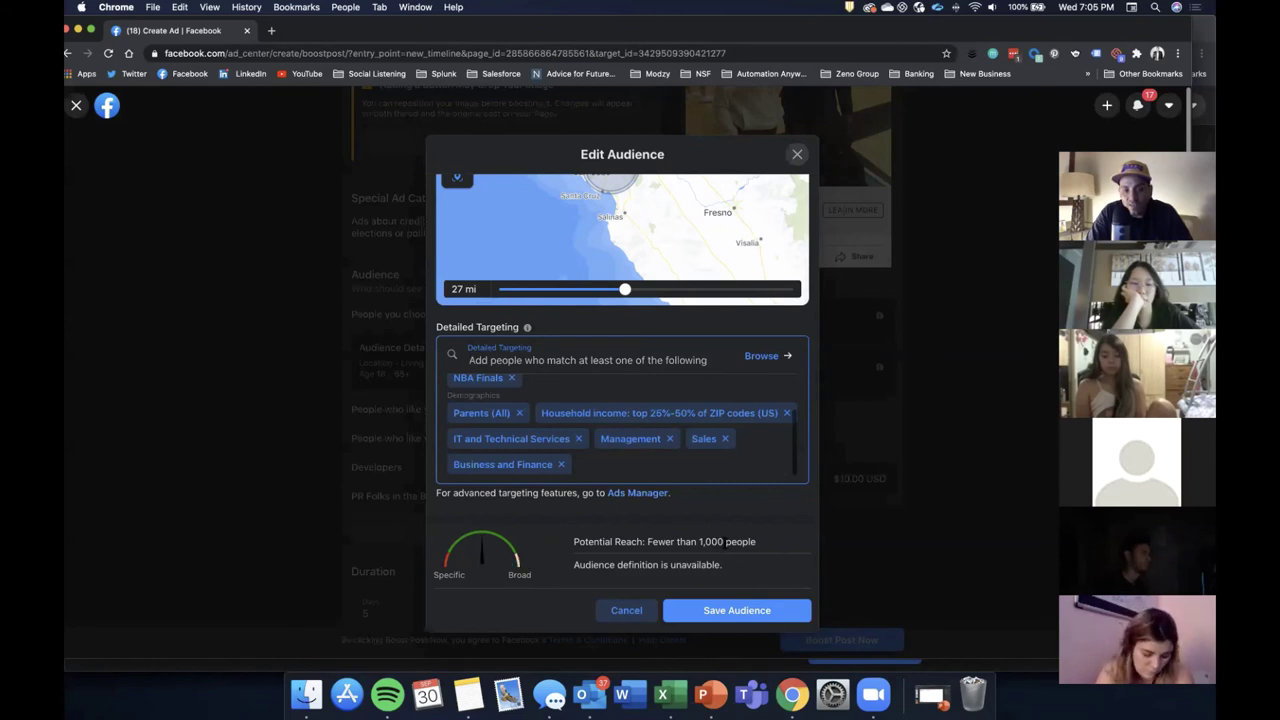
Examine the potential reach estimate for the edited audience
{"action": "left_click_drag", "start_coordinate": [756, 541], "coordinate": [575, 543]}
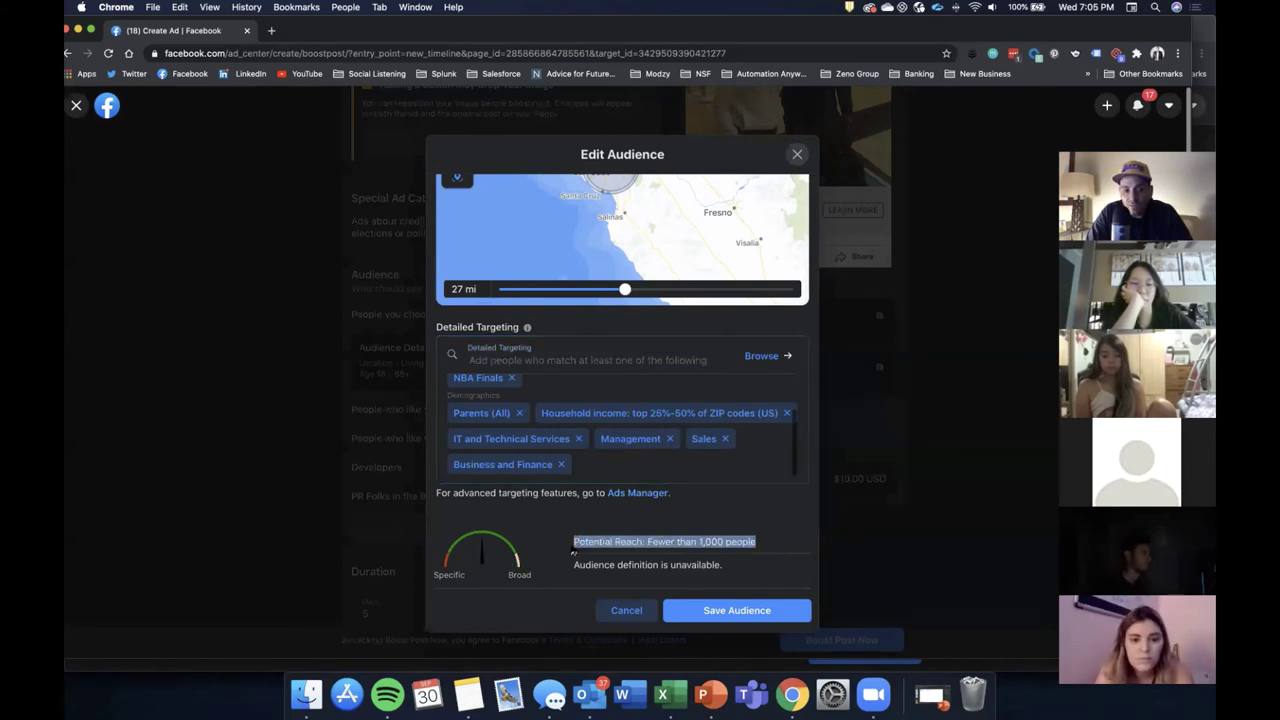
{"action": "left_click", "coordinate": [588, 545]}
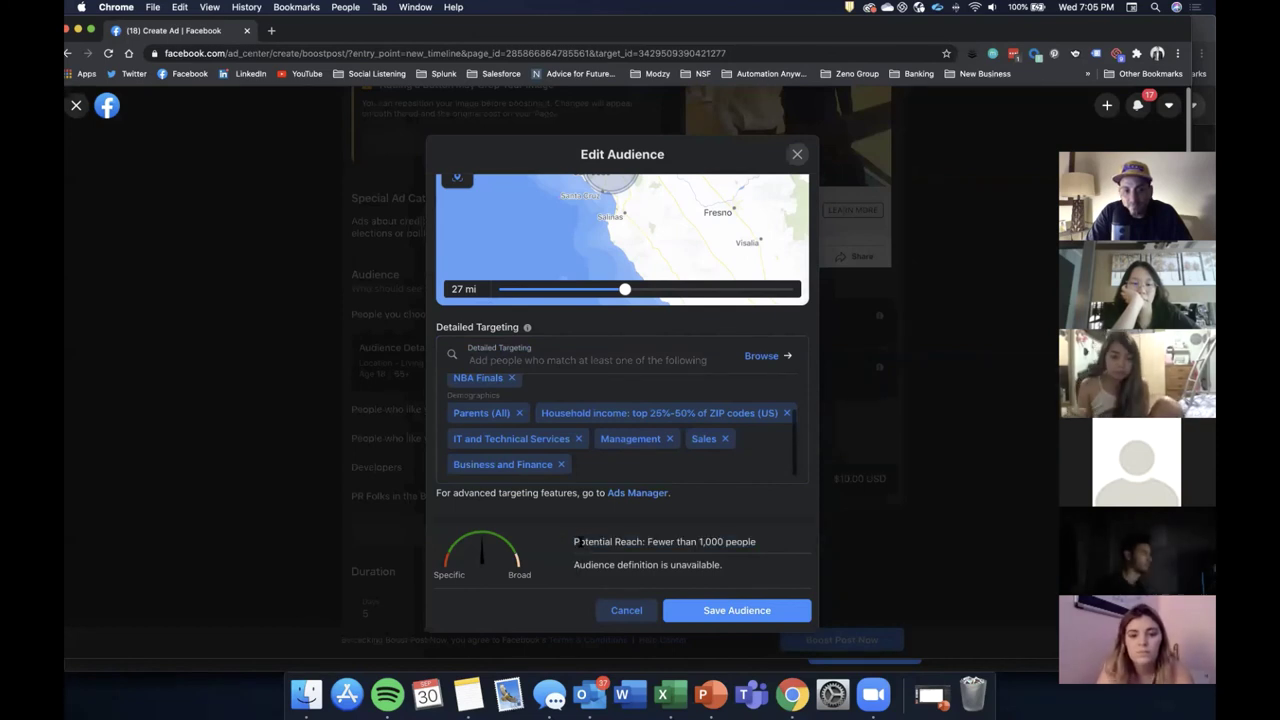
{"action": "left_click_drag", "start_coordinate": [578, 545], "coordinate": [801, 543]}
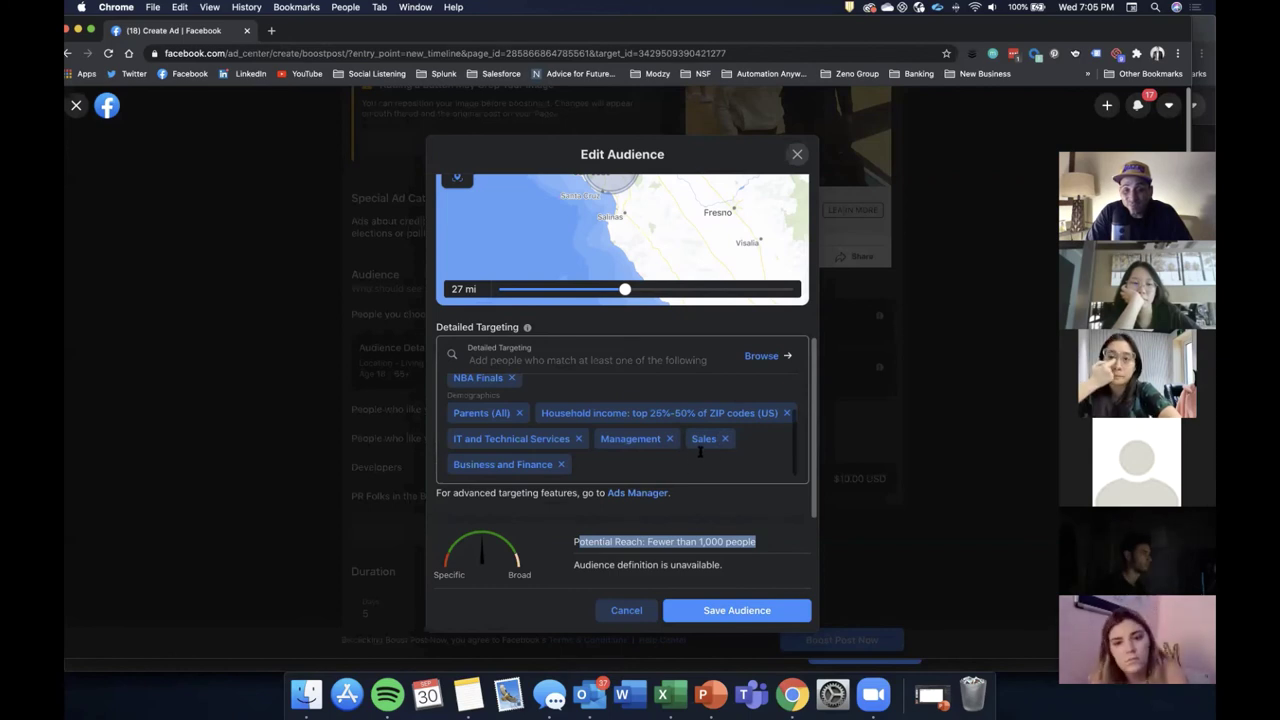
Open the Audiences page in Ads Manager and start creating a new saved audience
{"action": "left_click", "coordinate": [637, 493]}
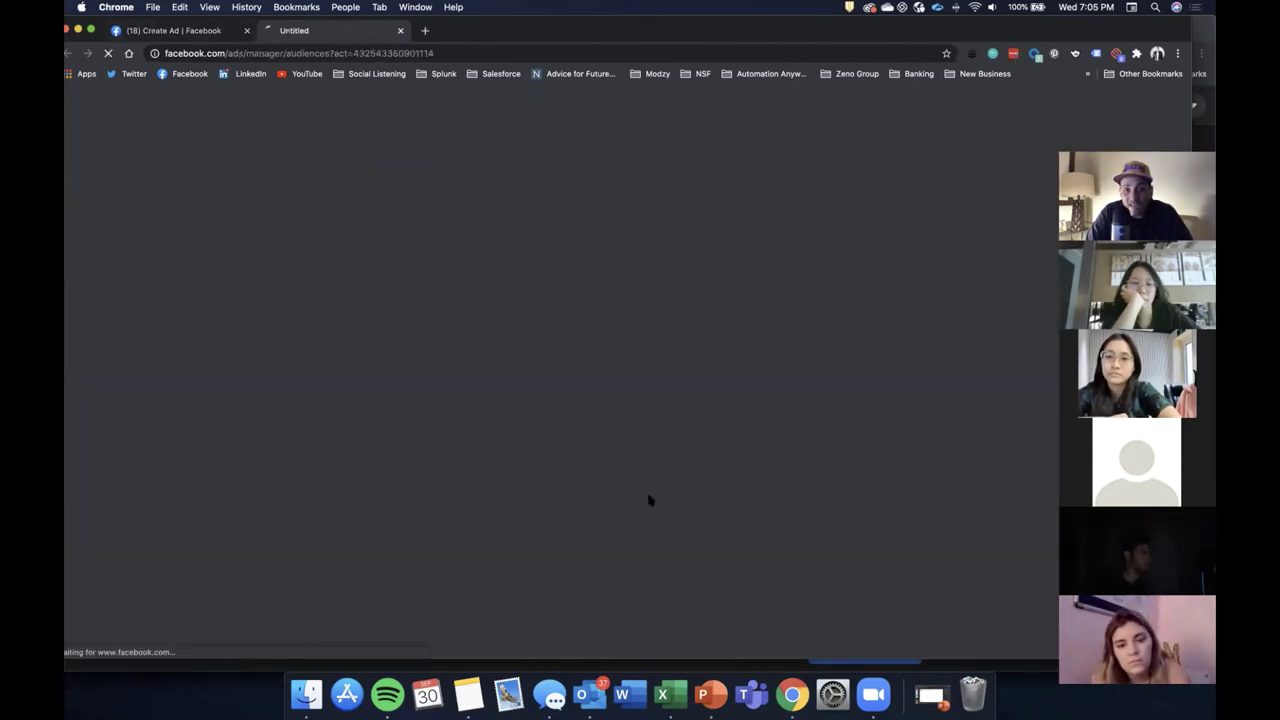
{"action": "left_click", "coordinate": [170, 30]}
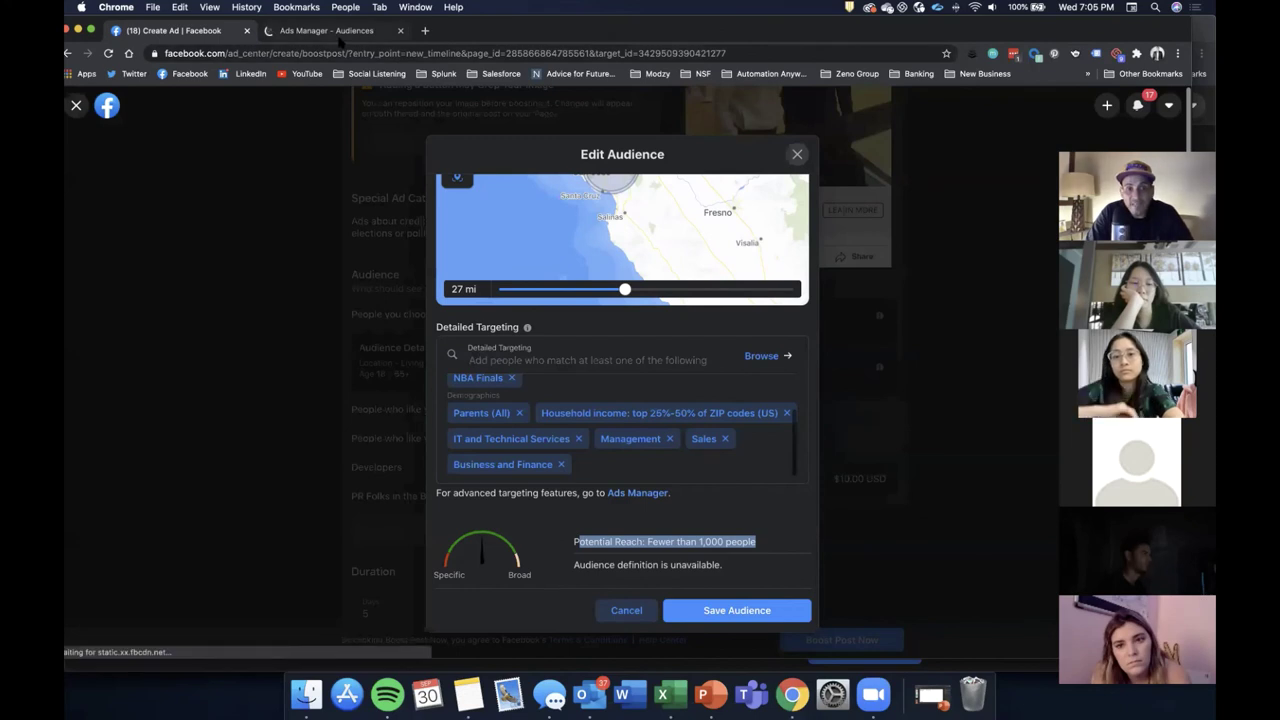
{"action": "key", "text": "ctrl+Tab"}
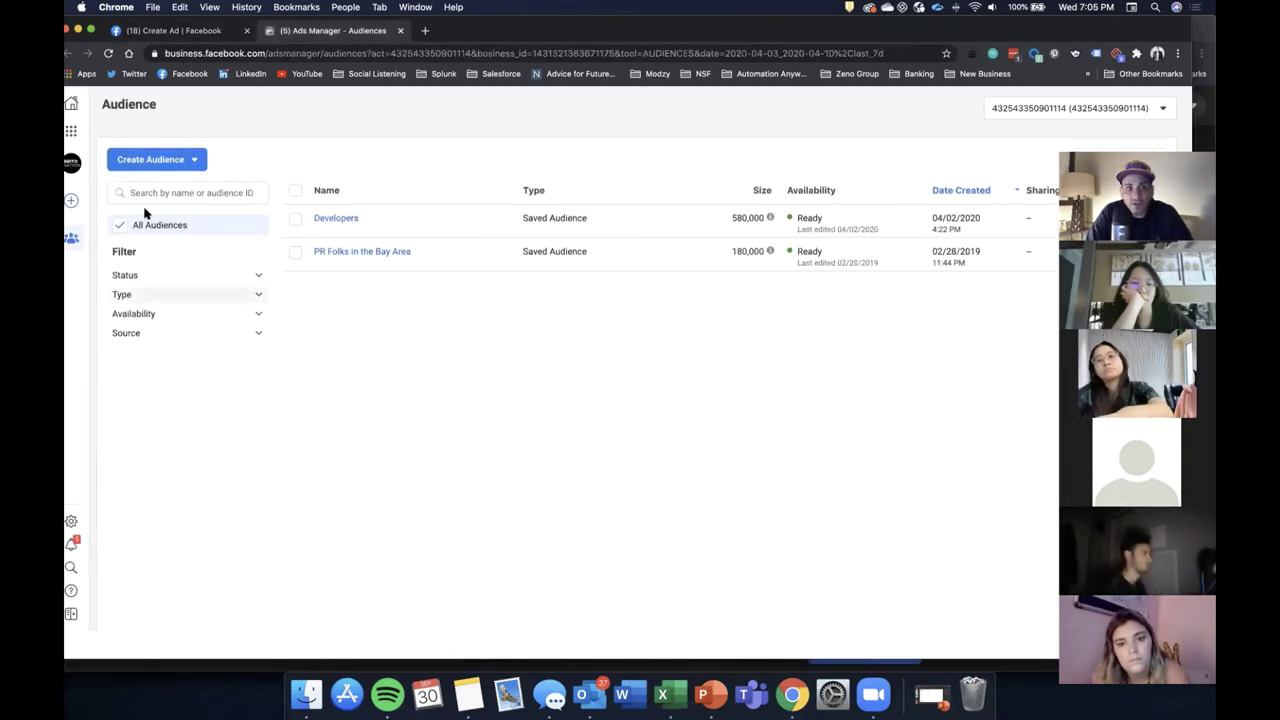
{"action": "left_click", "coordinate": [155, 161]}
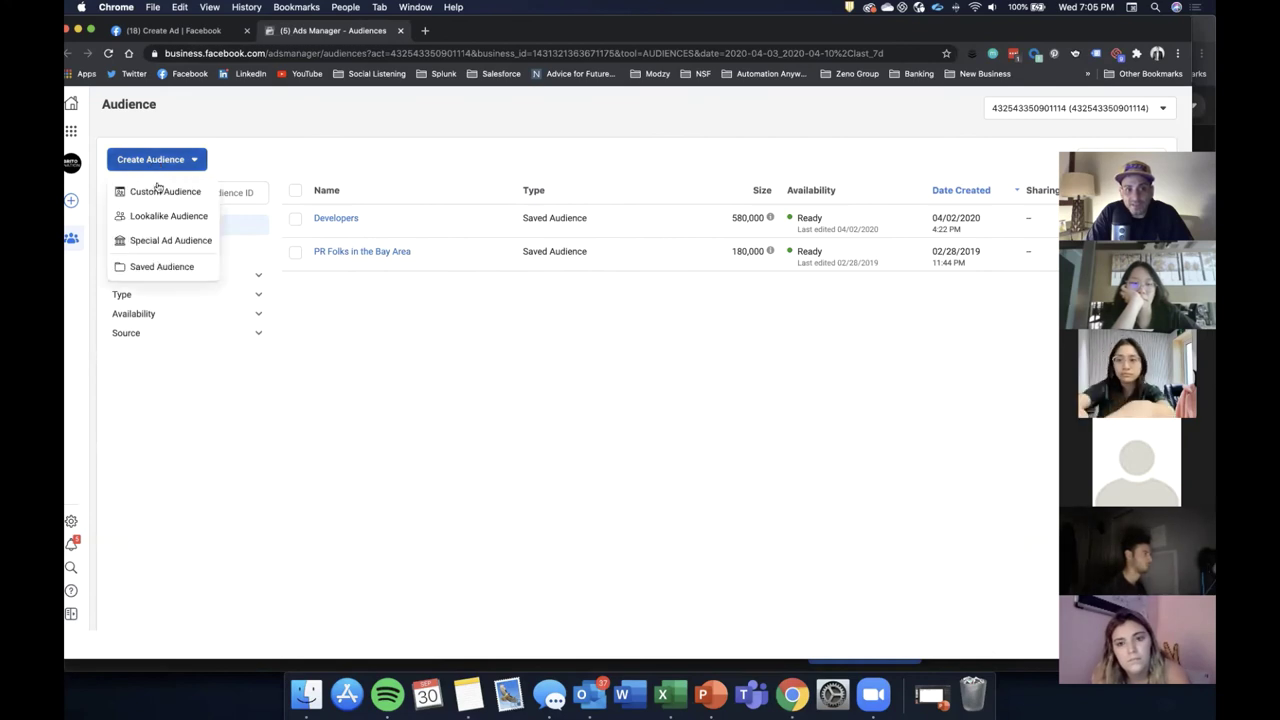
{"action": "left_click", "coordinate": [163, 265]}
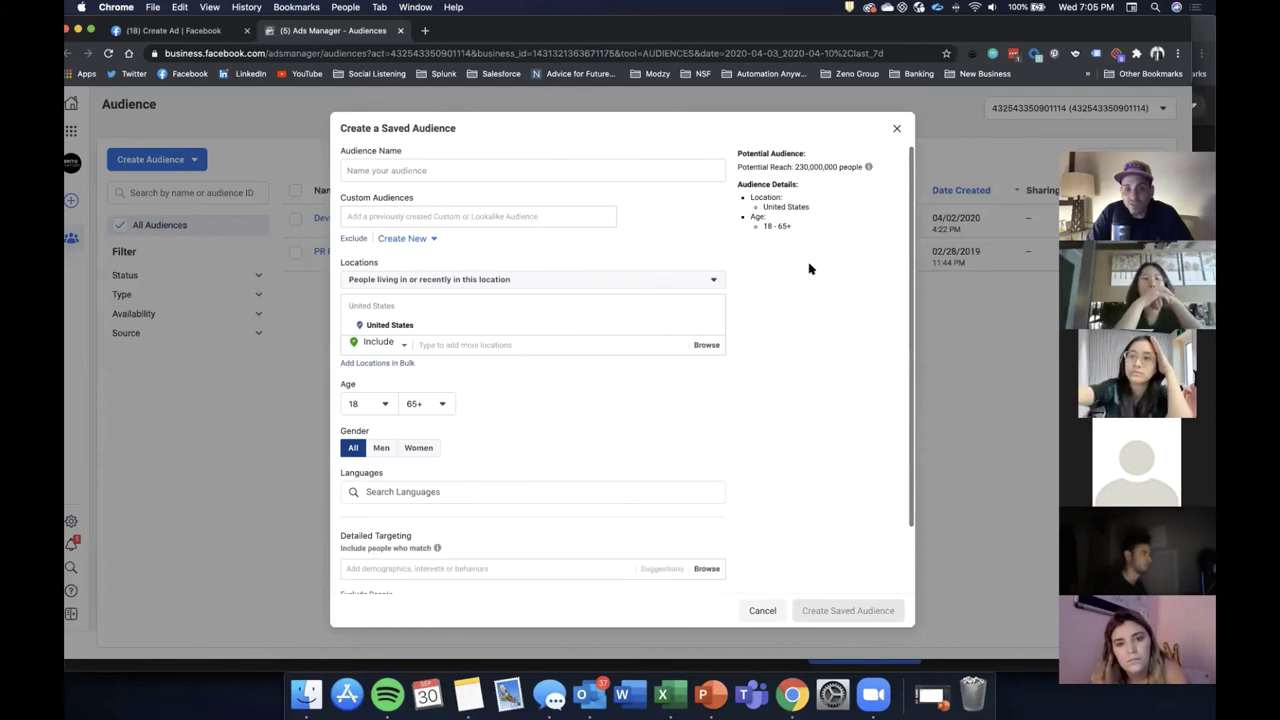
Name the new saved audience Basketball Parents
{"action": "left_click", "coordinate": [454, 172]}
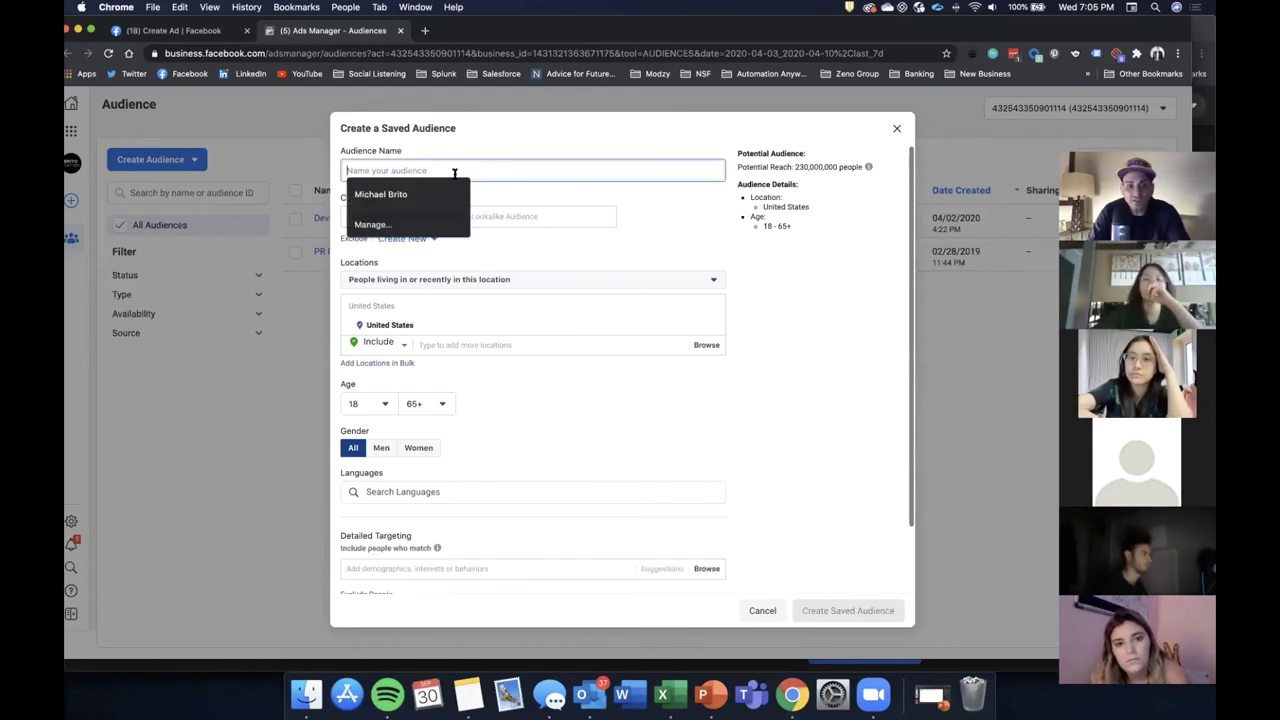
{"action": "type", "text": "ABaske"}
{"action": "key", "text": "BackSpace"}
{"action": "key", "text": "BackSpace"}
{"action": "key", "text": "BackSpace"}
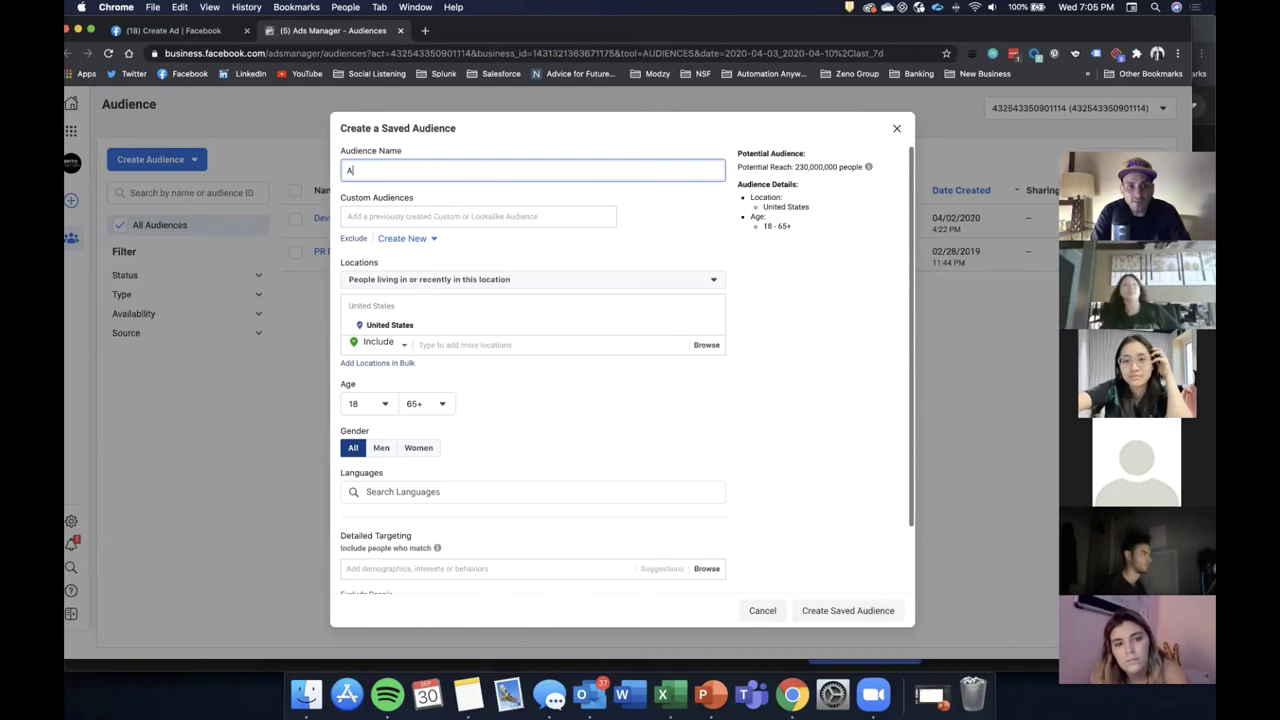
{"action": "key", "text": "BackSpace"}
{"action": "type", "text": "Basketball Pa"}
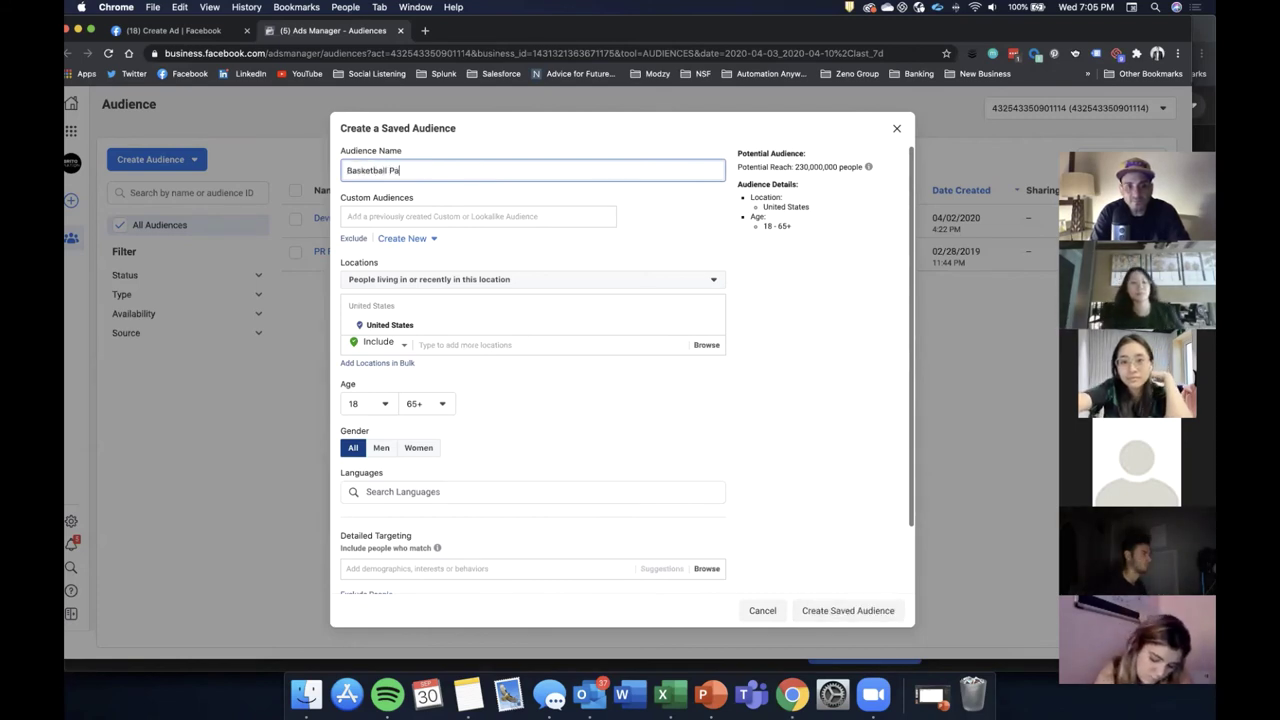
{"action": "type", "text": "re"}
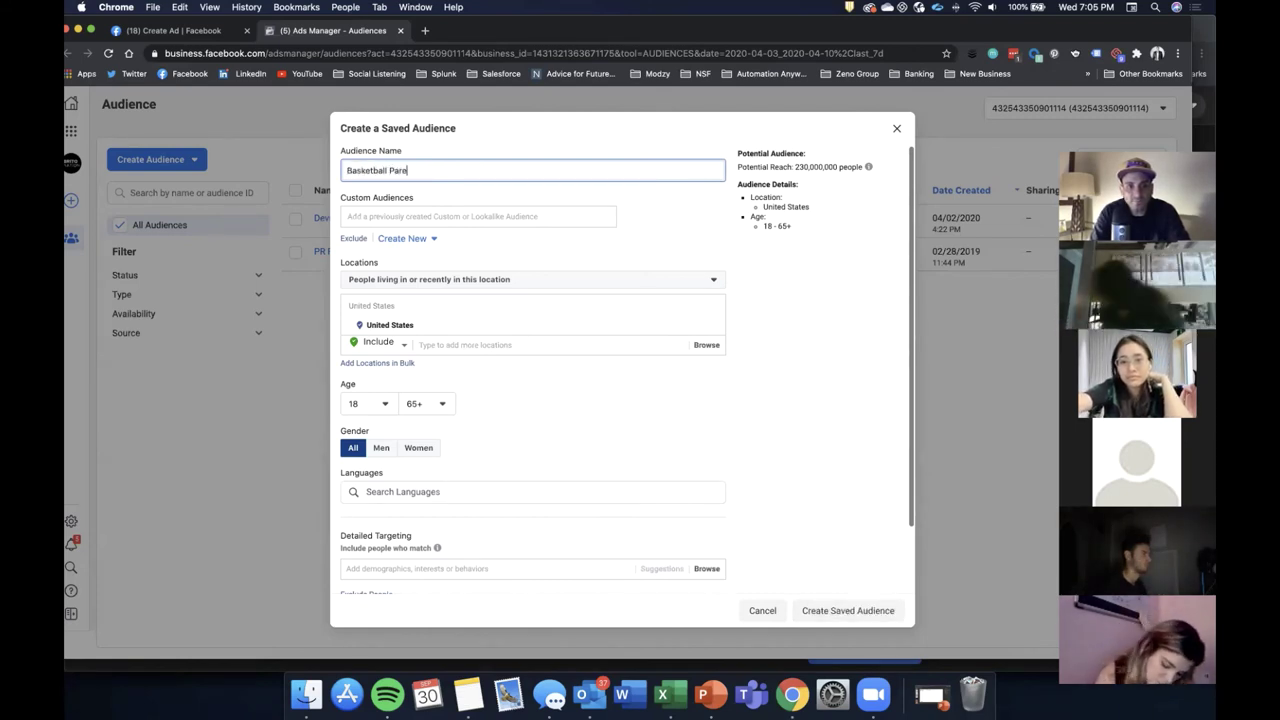
{"action": "type", "text": "nts"}
{"action": "left_click", "coordinate": [430, 305]}
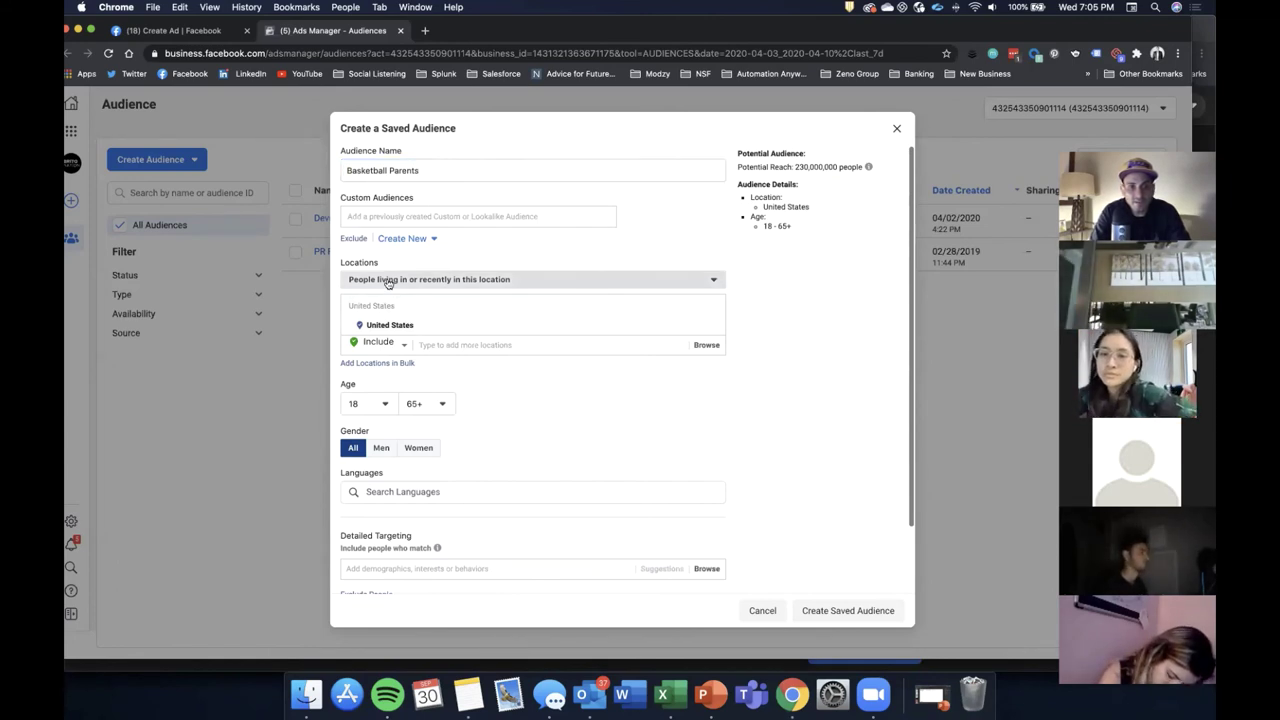
Set the audience location to San Jose, California, for people living in or recently in this location
{"action": "left_click", "coordinate": [389, 281]}
{"action": "left_click", "coordinate": [445, 297]}
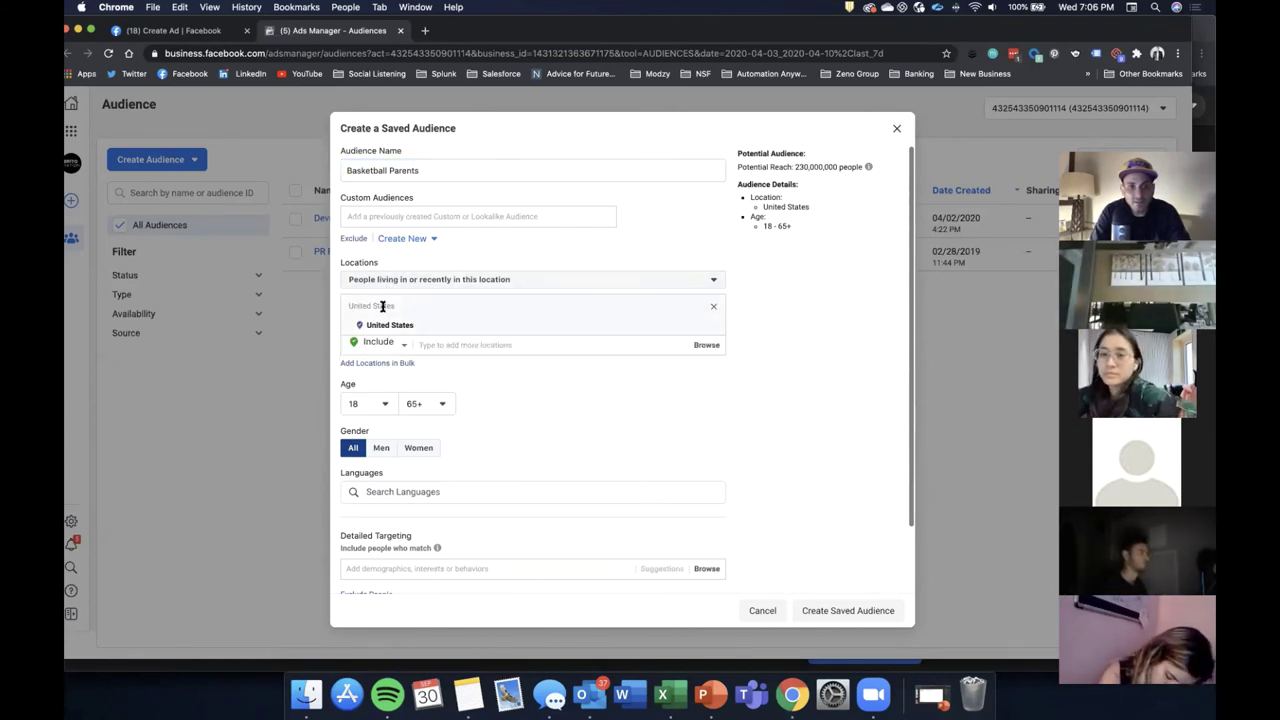
{"action": "left_click", "coordinate": [440, 344]}
{"action": "type", "text": "Sa"}
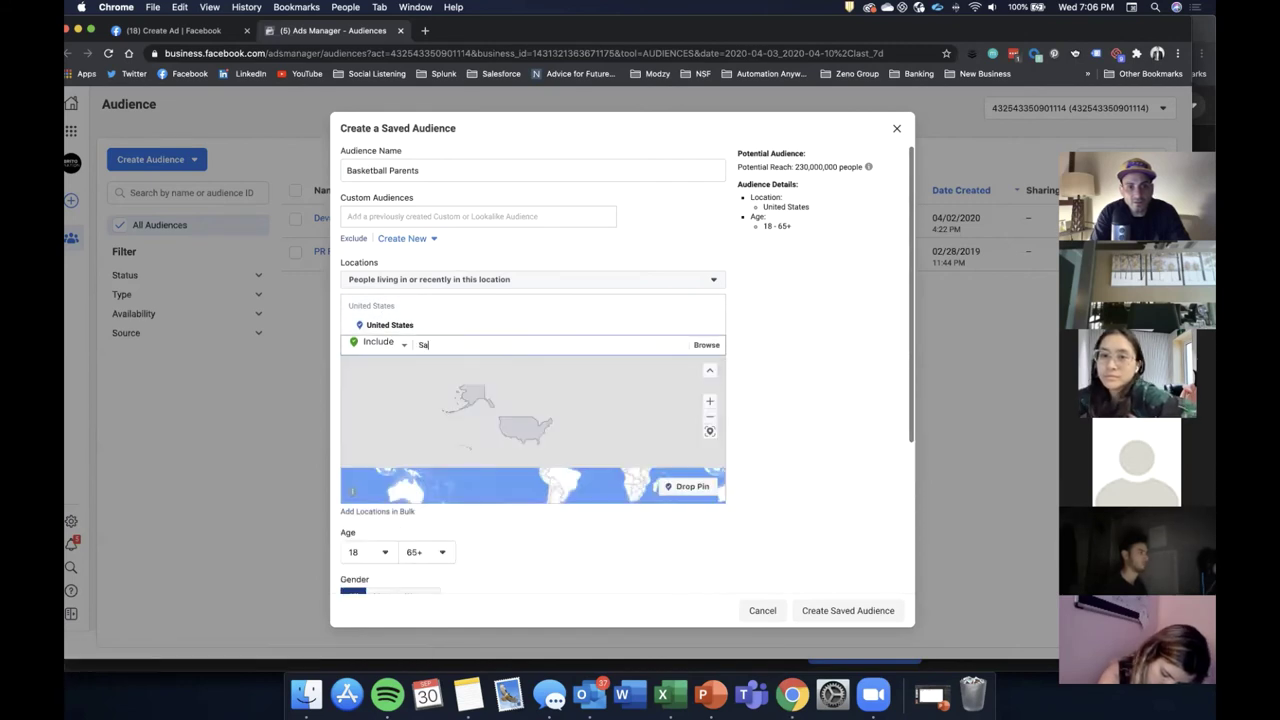
{"action": "type", "text": "n Jos"}
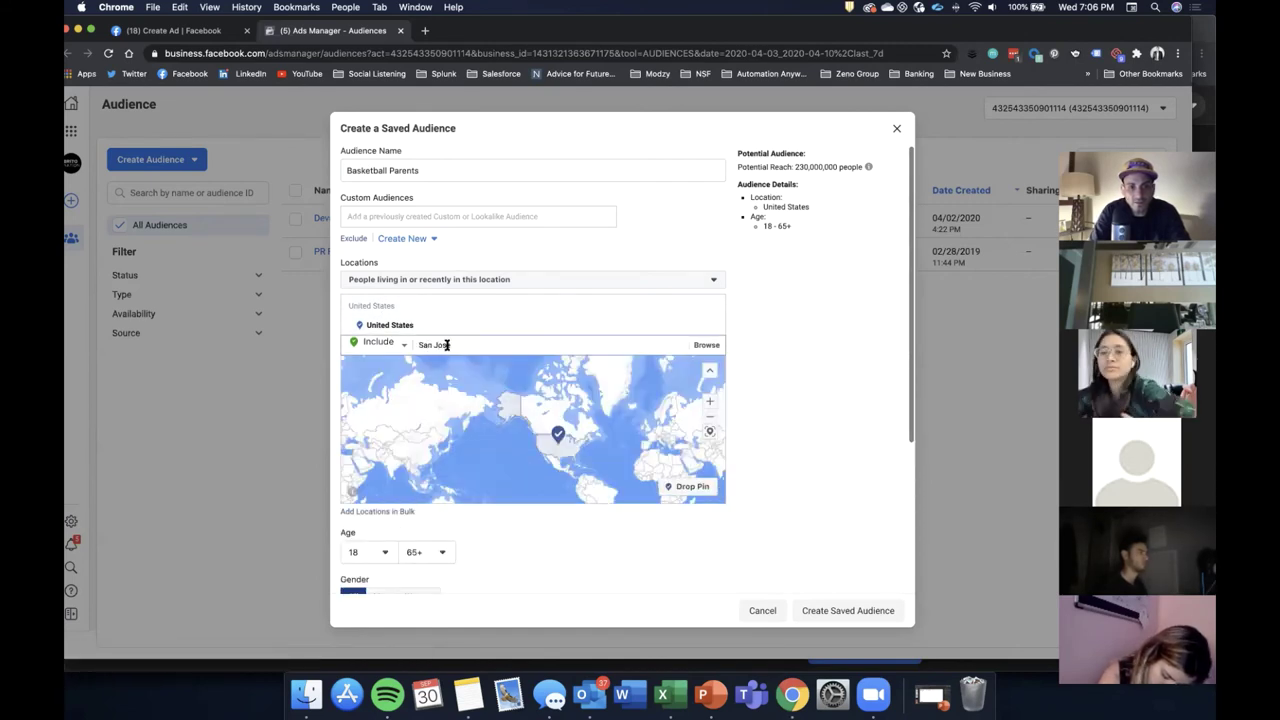
{"action": "type", "text": "e"}
{"action": "left_click", "coordinate": [458, 364]}
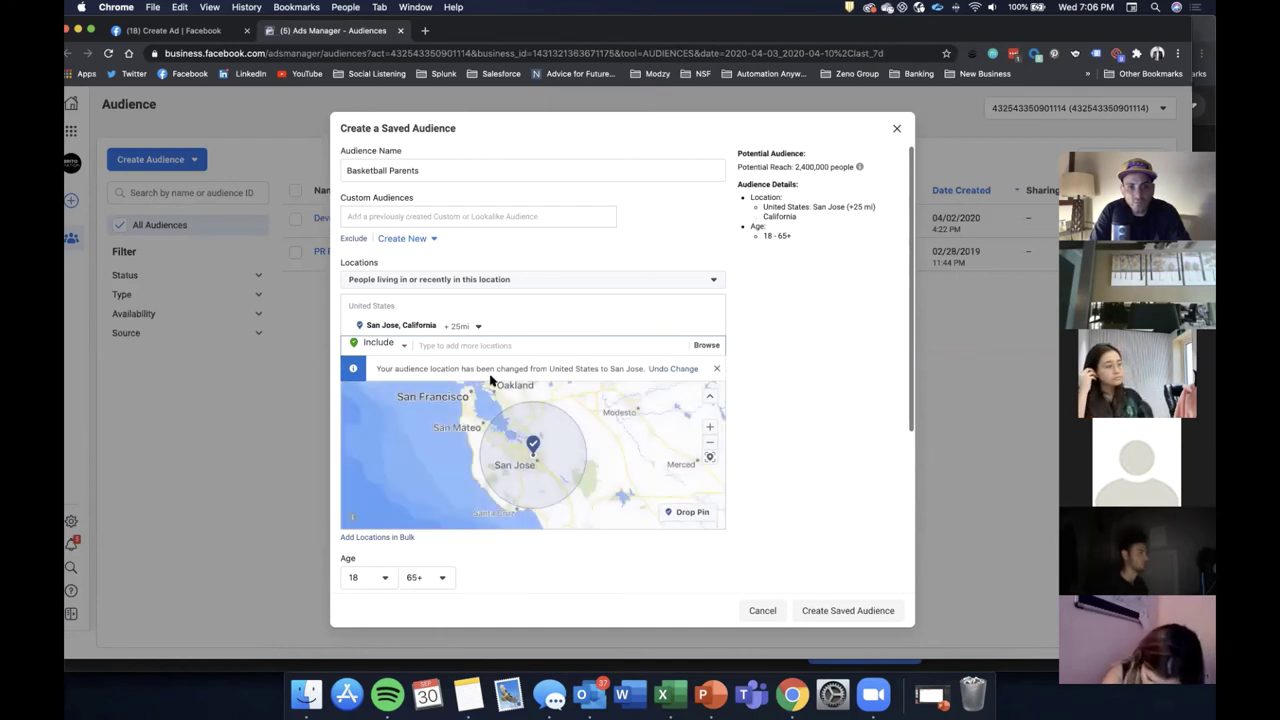
Set the audience language to English (All)
{"action": "scroll", "coordinate": [794, 537], "scroll_direction": "down", "scroll_amount": 4}
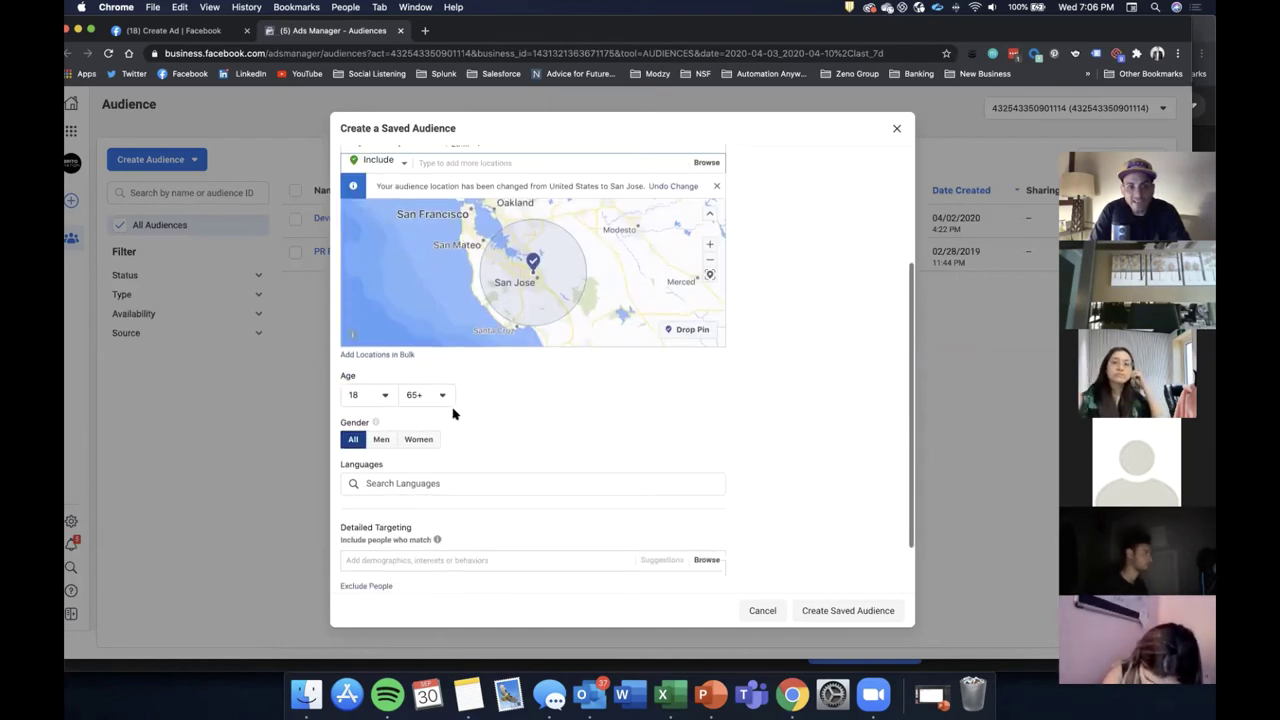
{"action": "scroll", "coordinate": [520, 426], "scroll_direction": "down", "scroll_amount": 2}
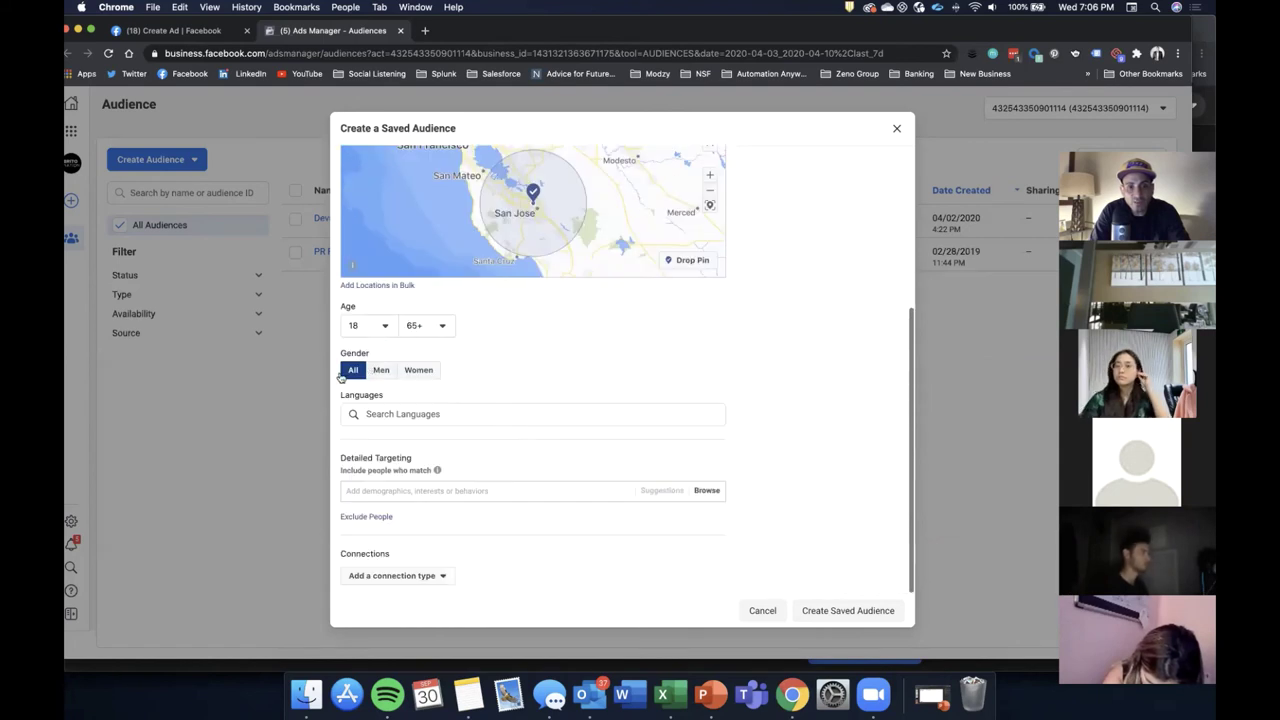
{"action": "left_click", "coordinate": [414, 415]}
{"action": "type", "text": "En"}
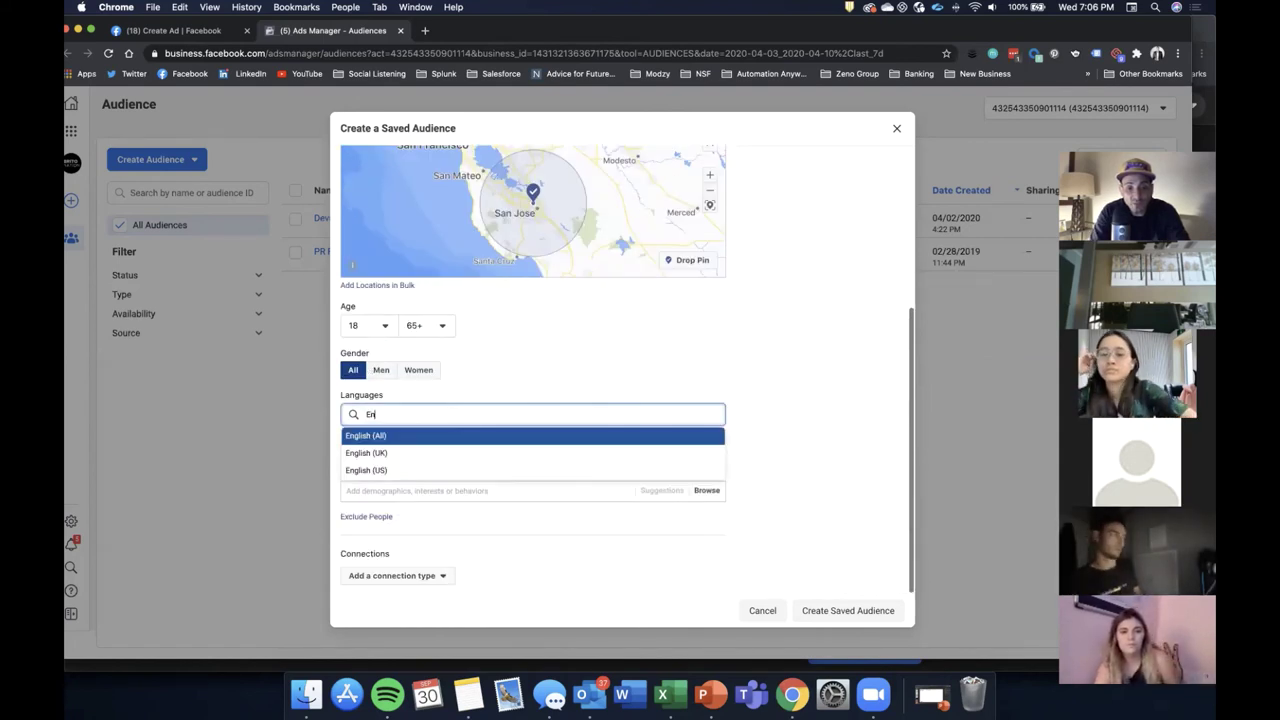
{"action": "type", "text": "glish"}
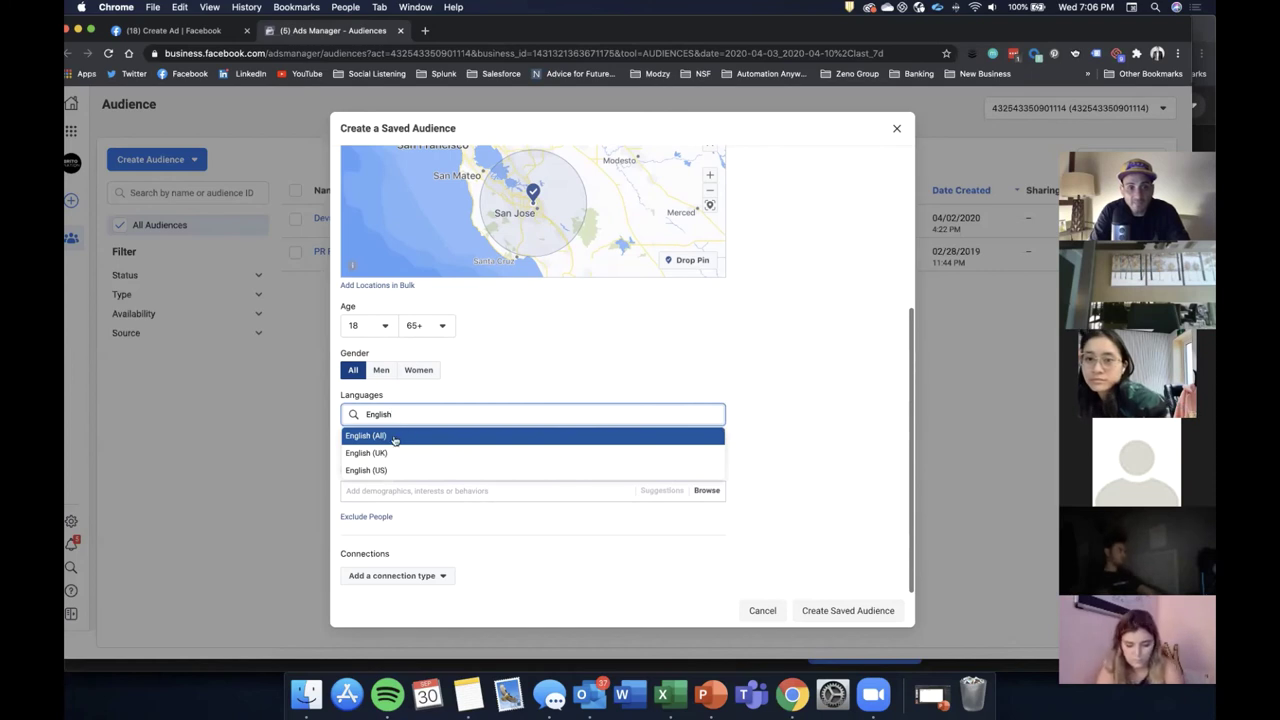
{"action": "left_click", "coordinate": [393, 437]}
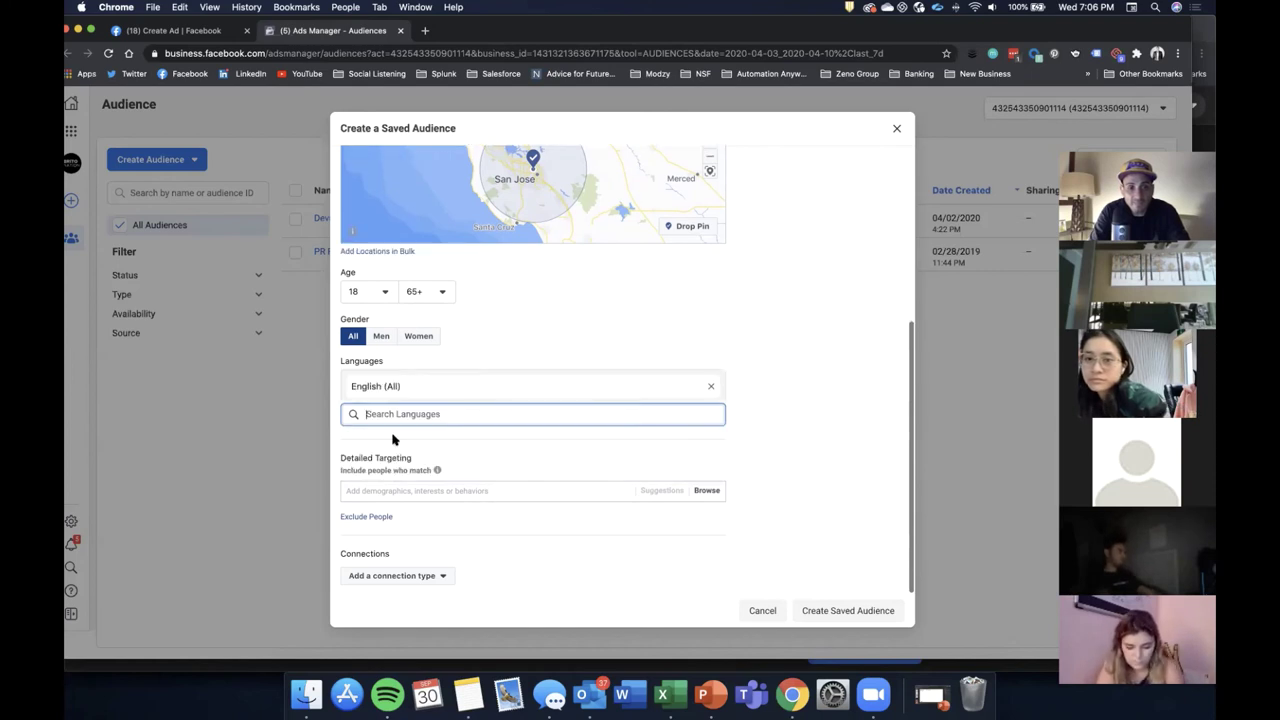
Add the Basketball and Girls Basketball interests to the audience's detailed targeting
{"action": "left_click", "coordinate": [425, 489]}
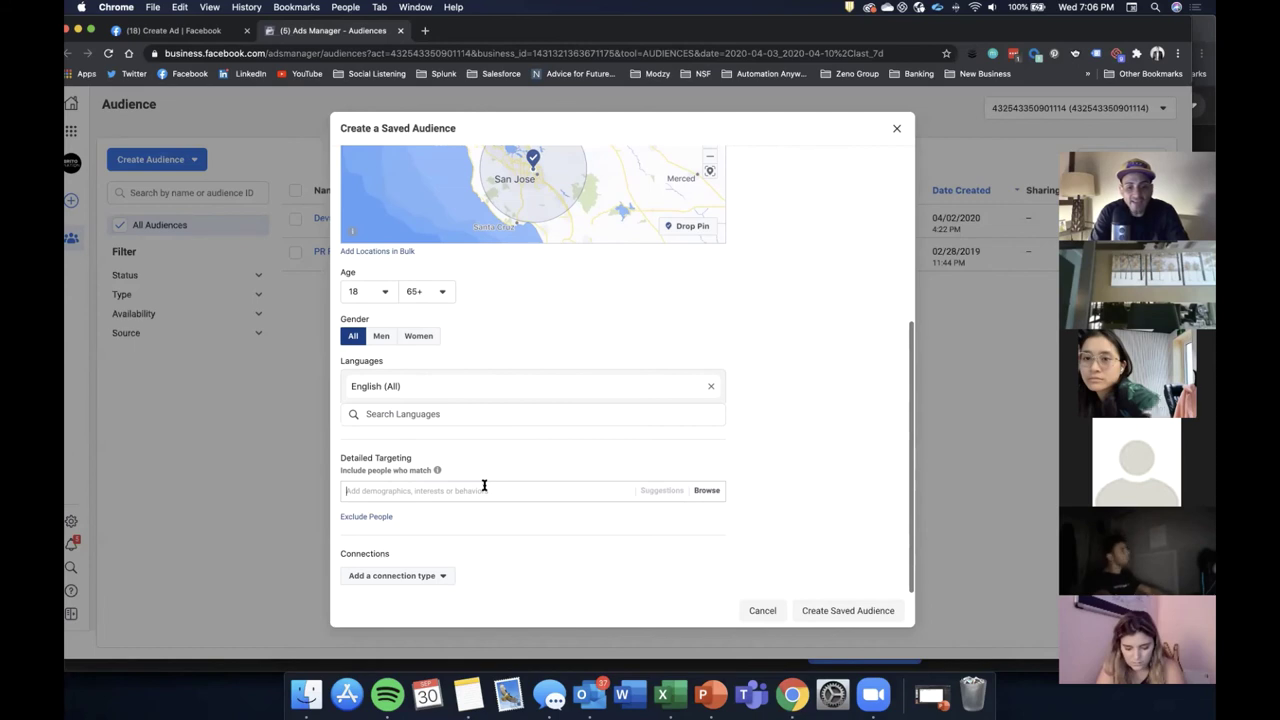
{"action": "type", "text": "Bas"}
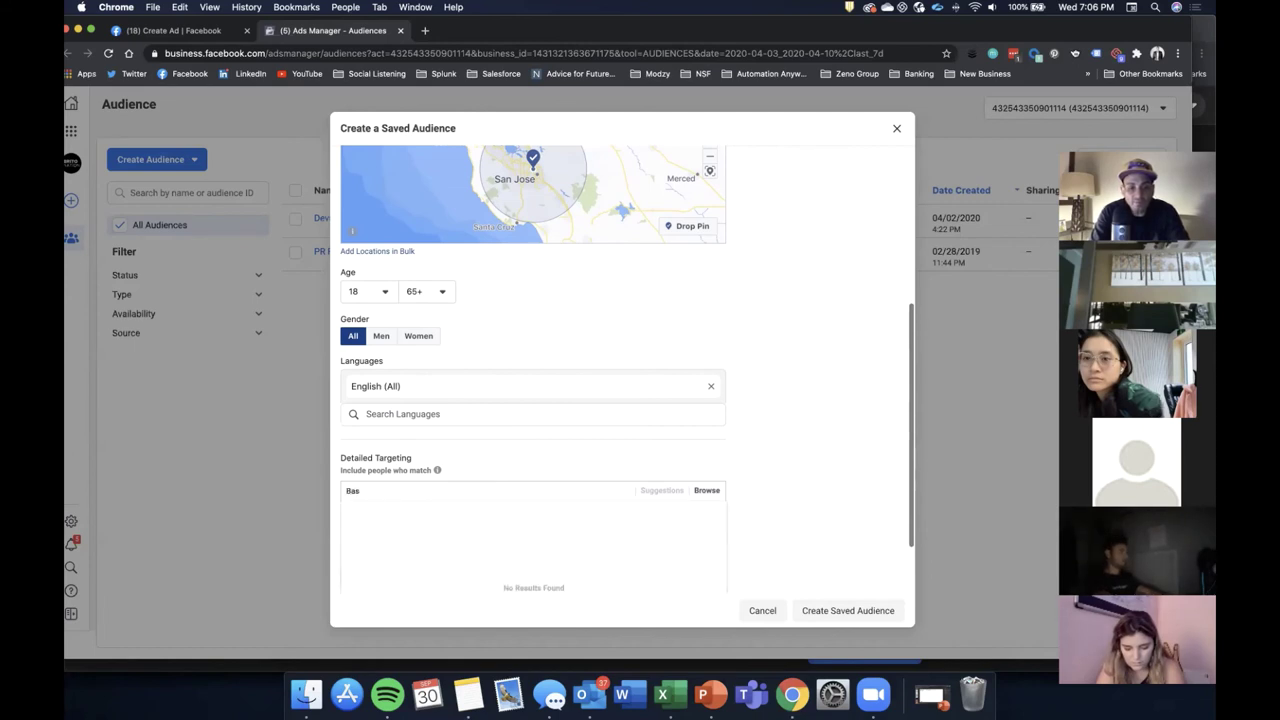
{"action": "type", "text": "eetba"}
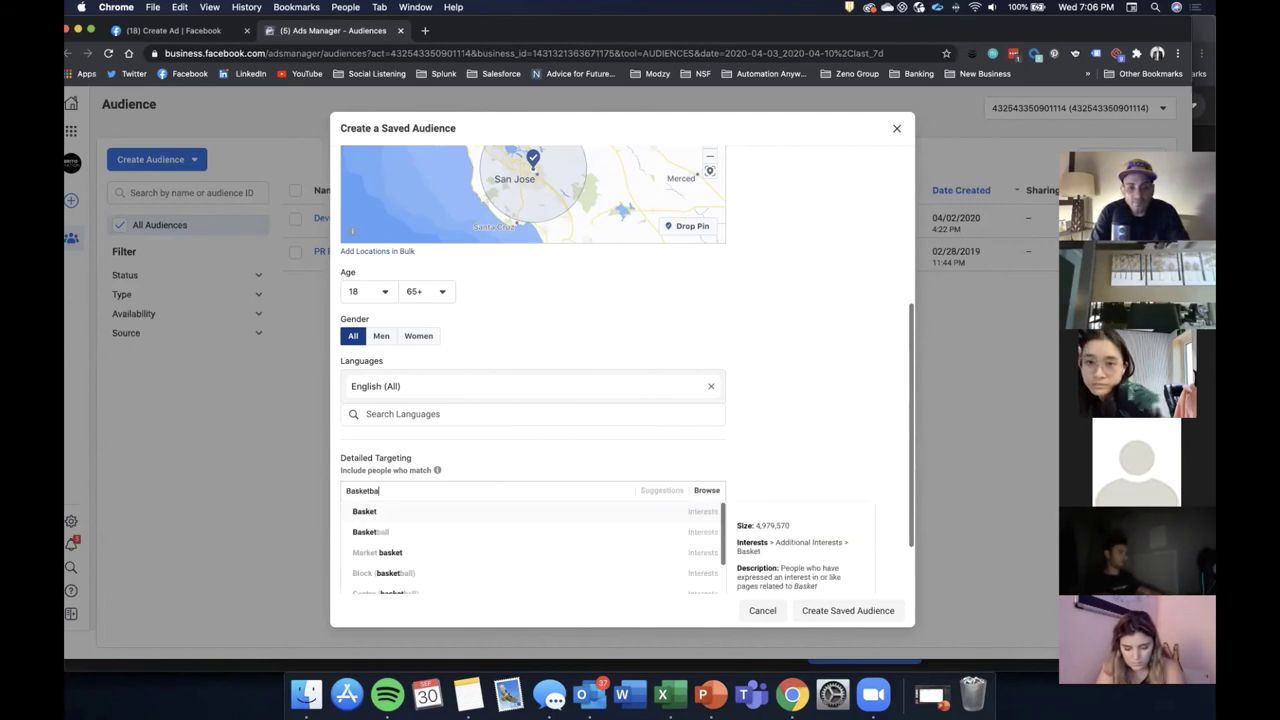
{"action": "type", "text": "ll"}
{"action": "left_click", "coordinate": [432, 512]}
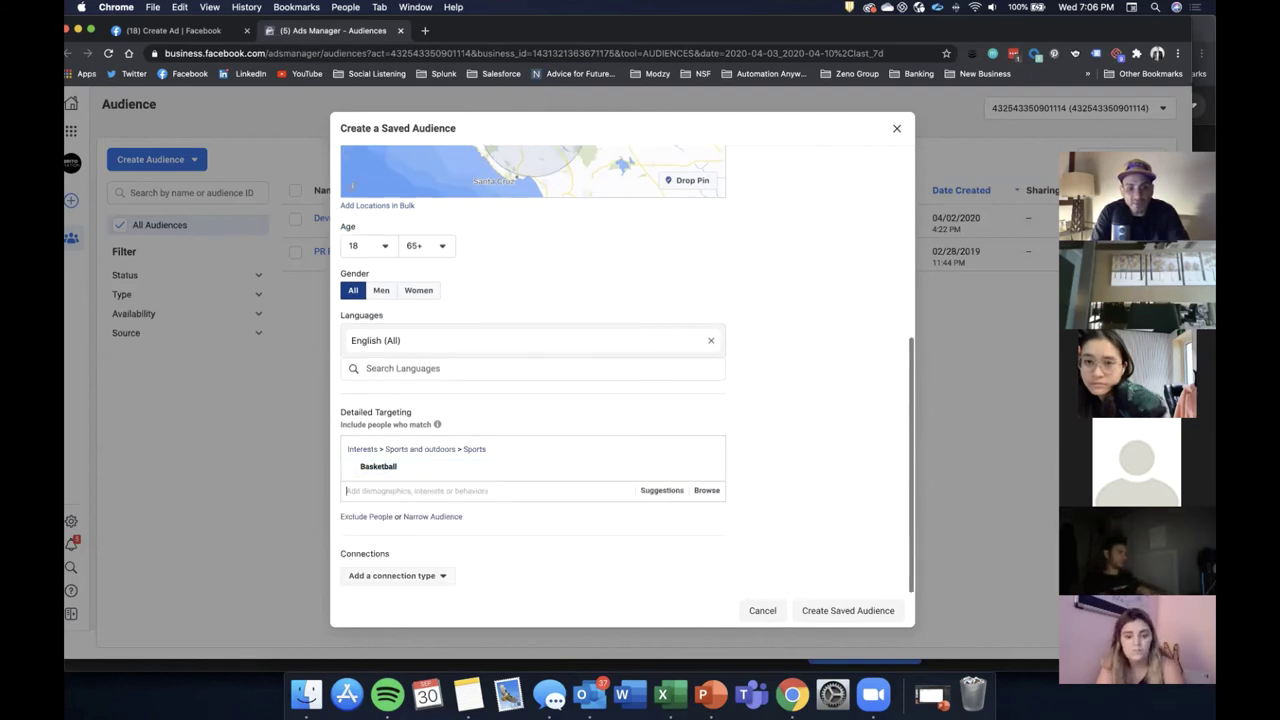
{"action": "type", "text": "girls bas"}
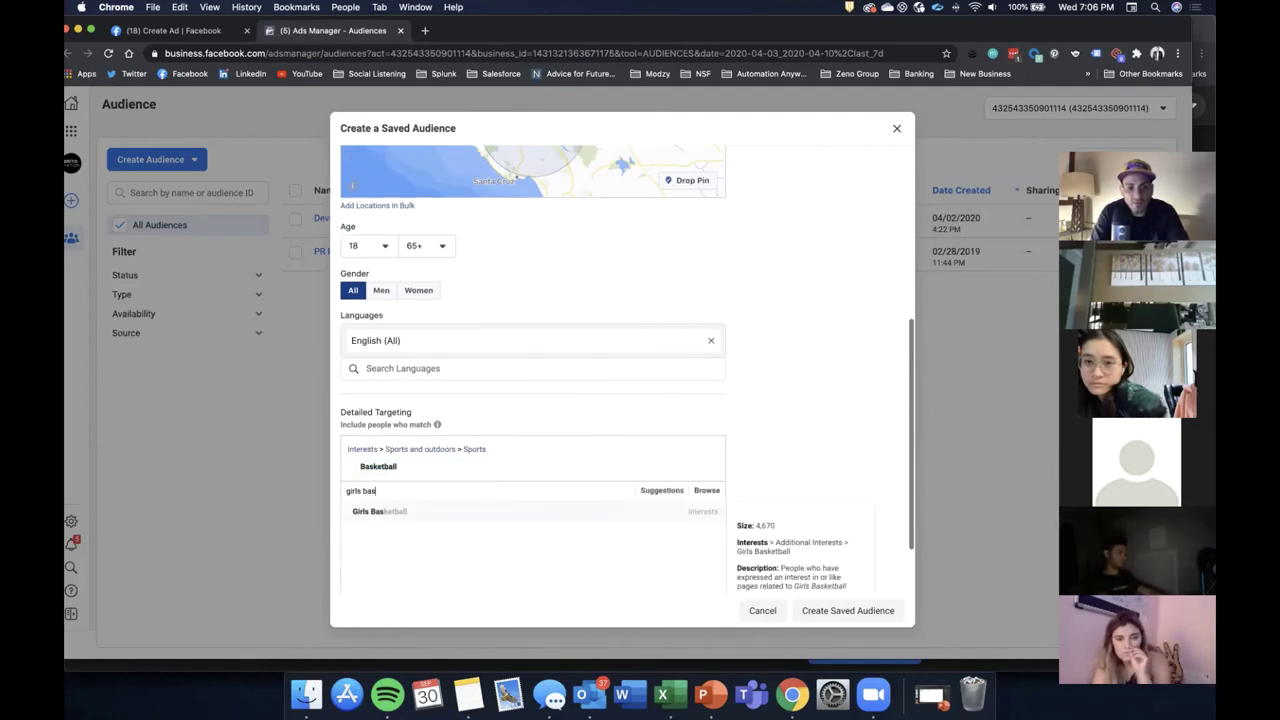
{"action": "left_click", "coordinate": [443, 511]}
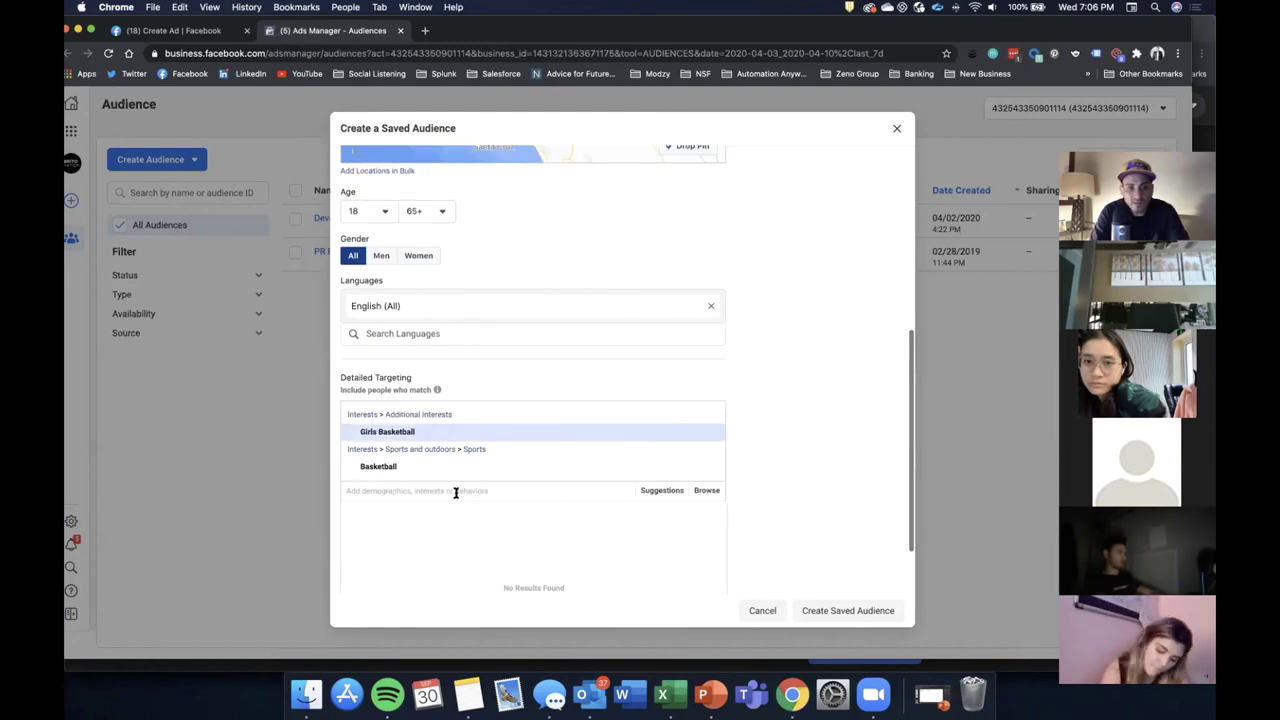
Add the Women's basketball and College basketball interests to the detailed targeting from the suggestions
{"action": "type", "text": "boys bask"}
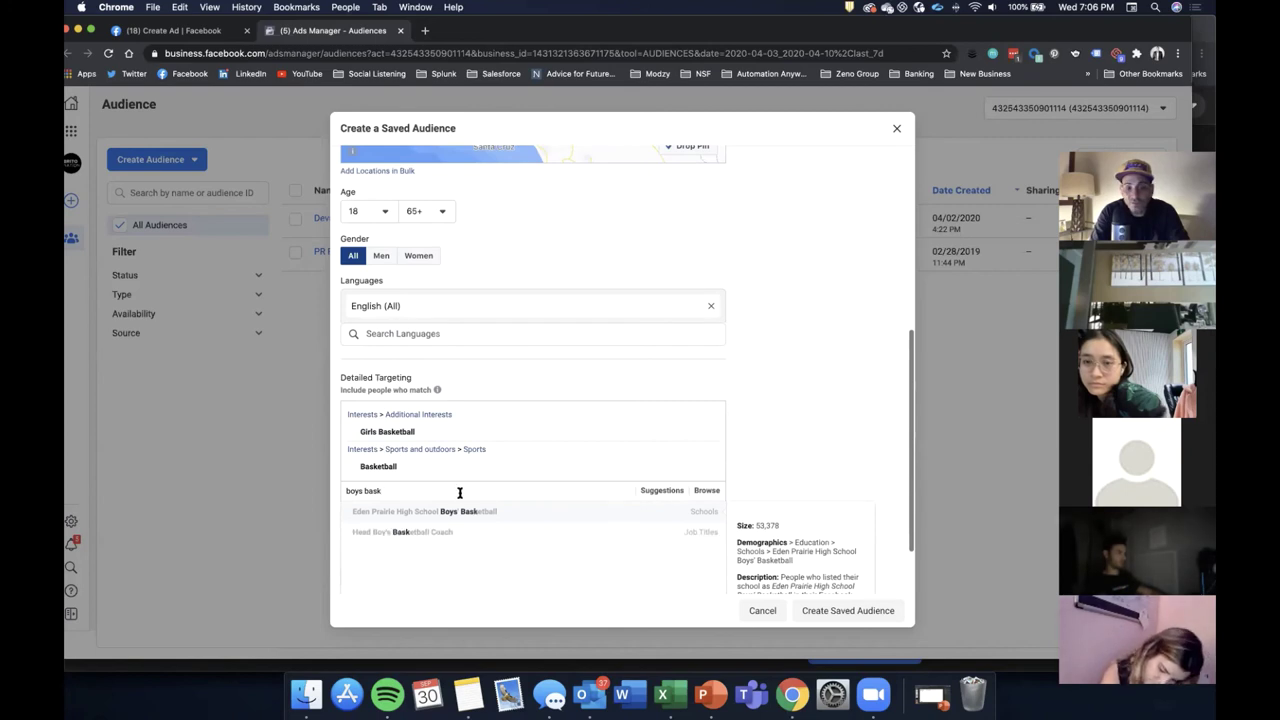
{"action": "key", "text": "BackSpace"}
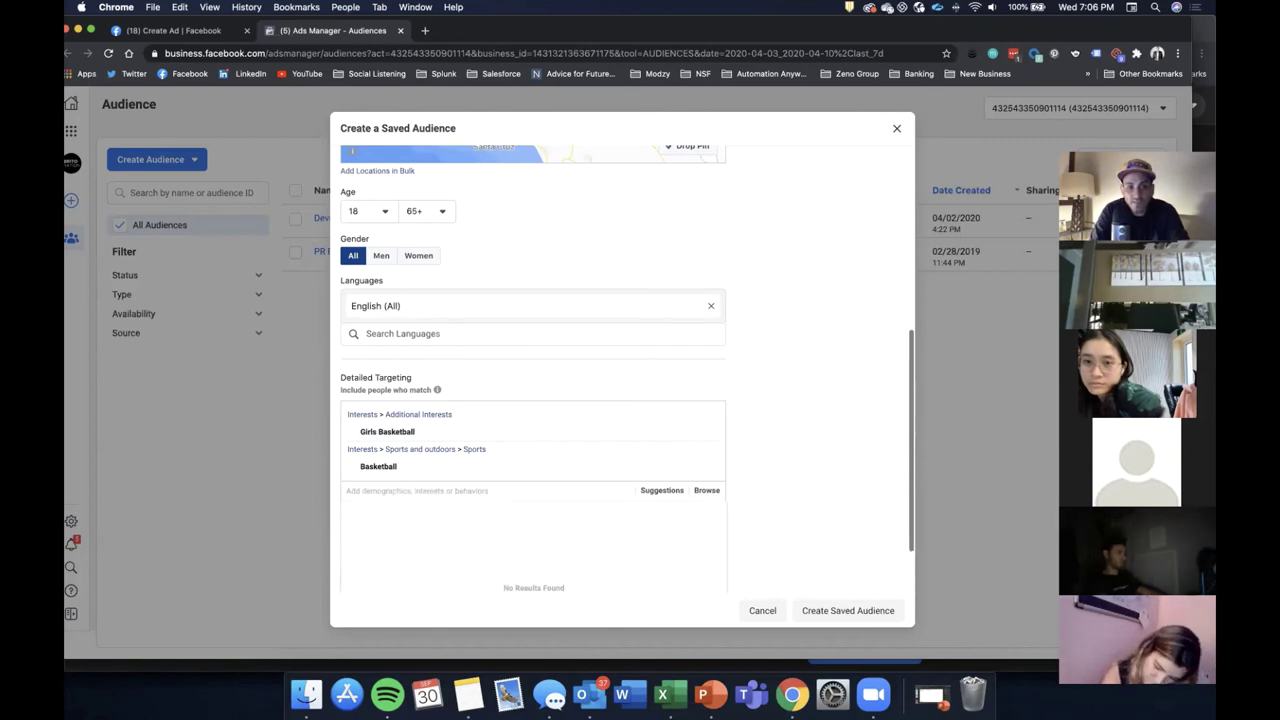
{"action": "left_click", "coordinate": [662, 491]}
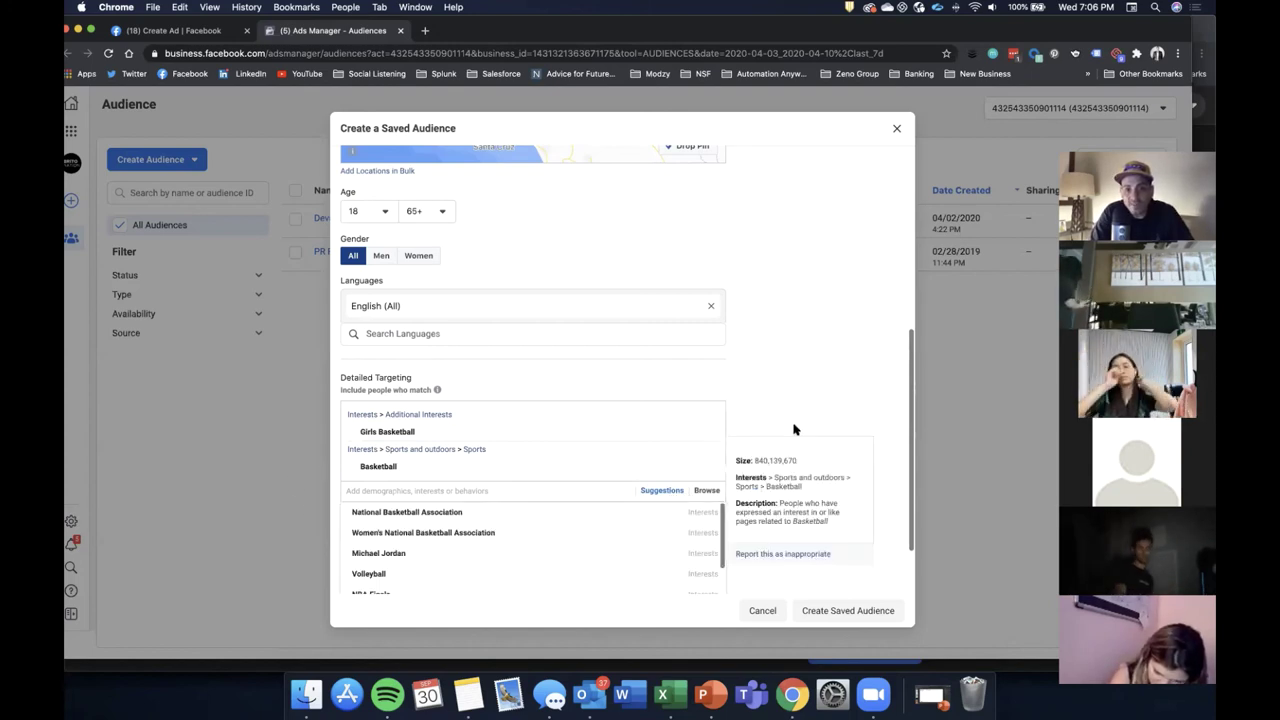
{"action": "scroll", "coordinate": [755, 383], "scroll_direction": "down", "scroll_amount": 2}
{"action": "mouse_move", "coordinate": [513, 513]}
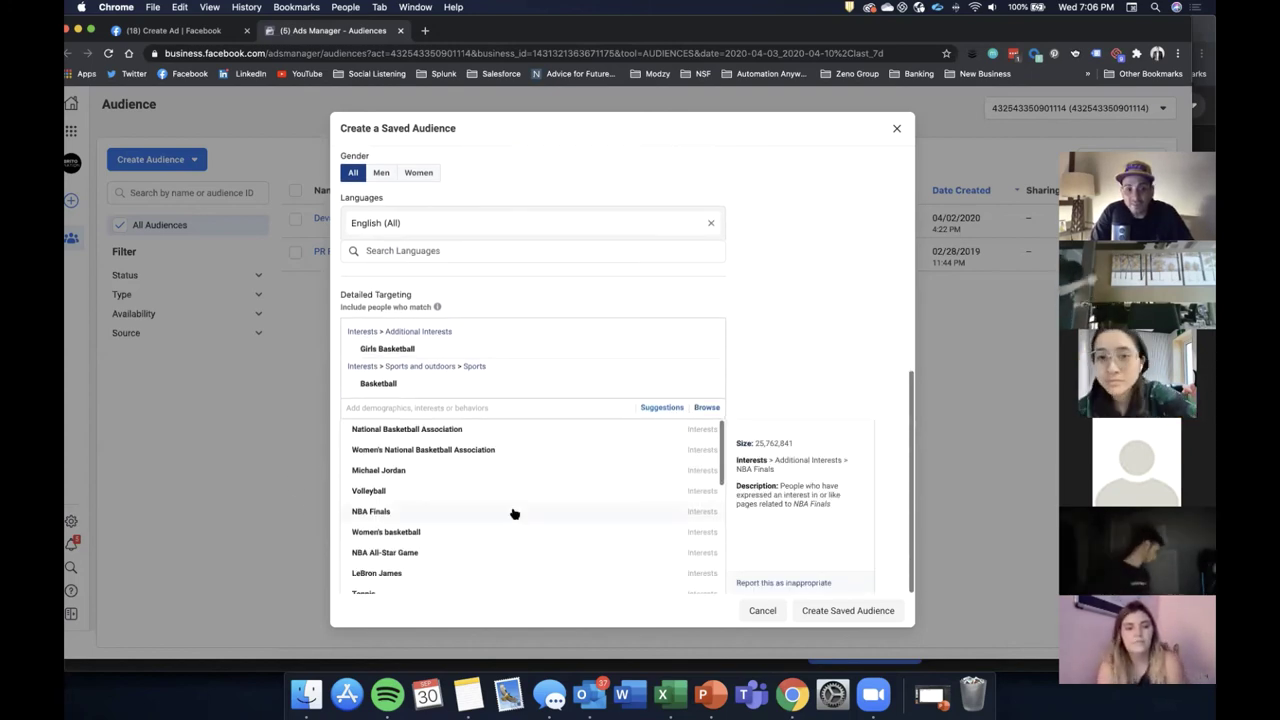
{"action": "left_click", "coordinate": [563, 536]}
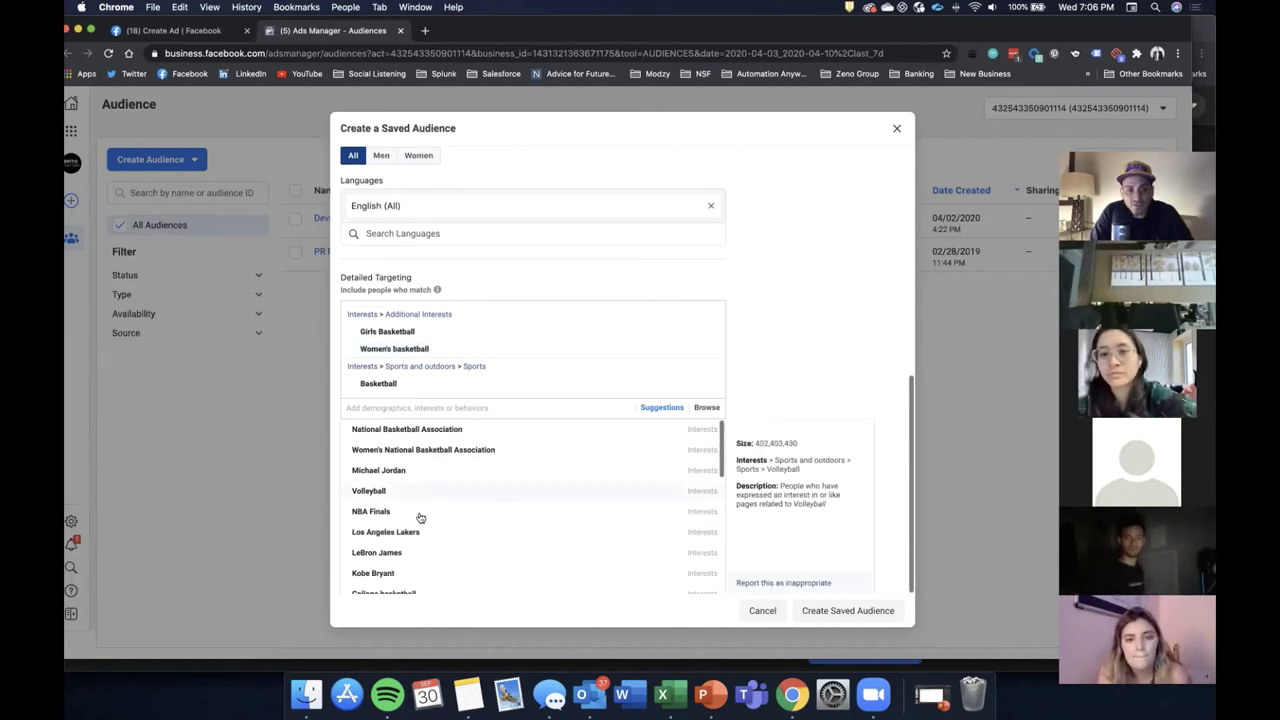
{"action": "scroll", "coordinate": [412, 540], "scroll_direction": "down", "scroll_amount": 2}
{"action": "left_click", "coordinate": [409, 545]}
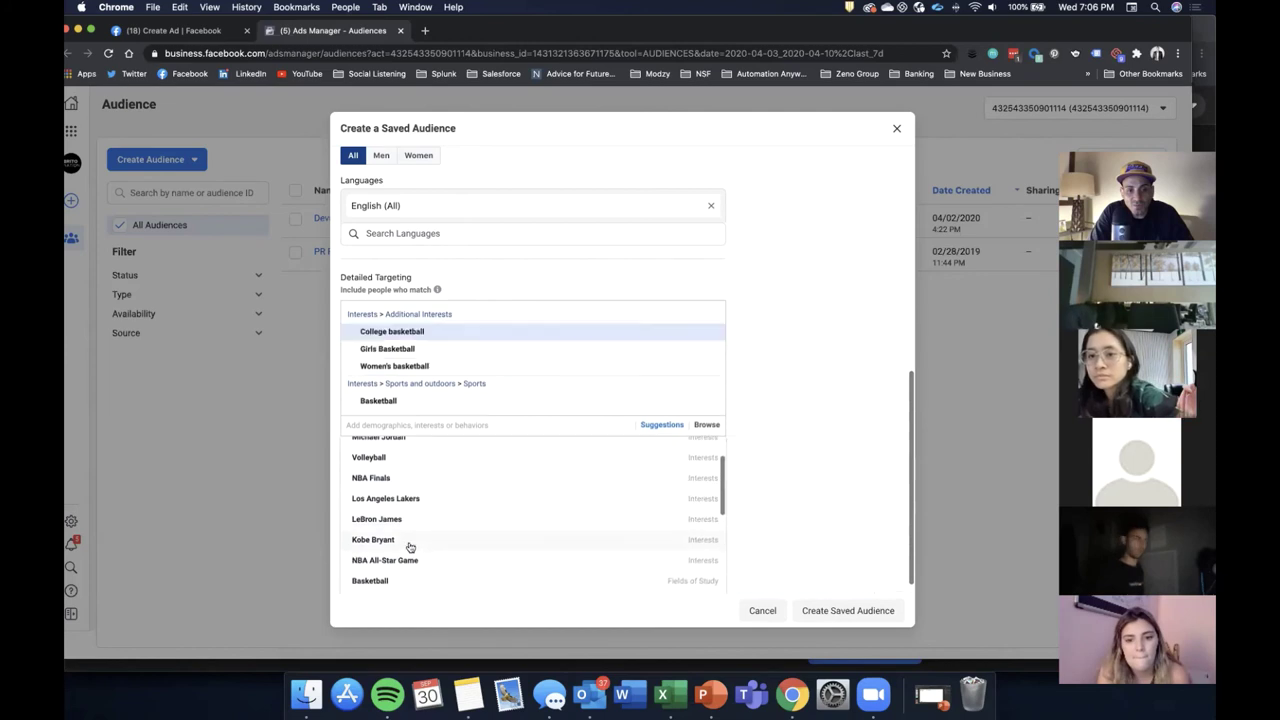
Add Basketball as a field of study to the detailed targeting from the suggestions
{"action": "scroll", "coordinate": [414, 540], "scroll_direction": "down", "scroll_amount": 3}
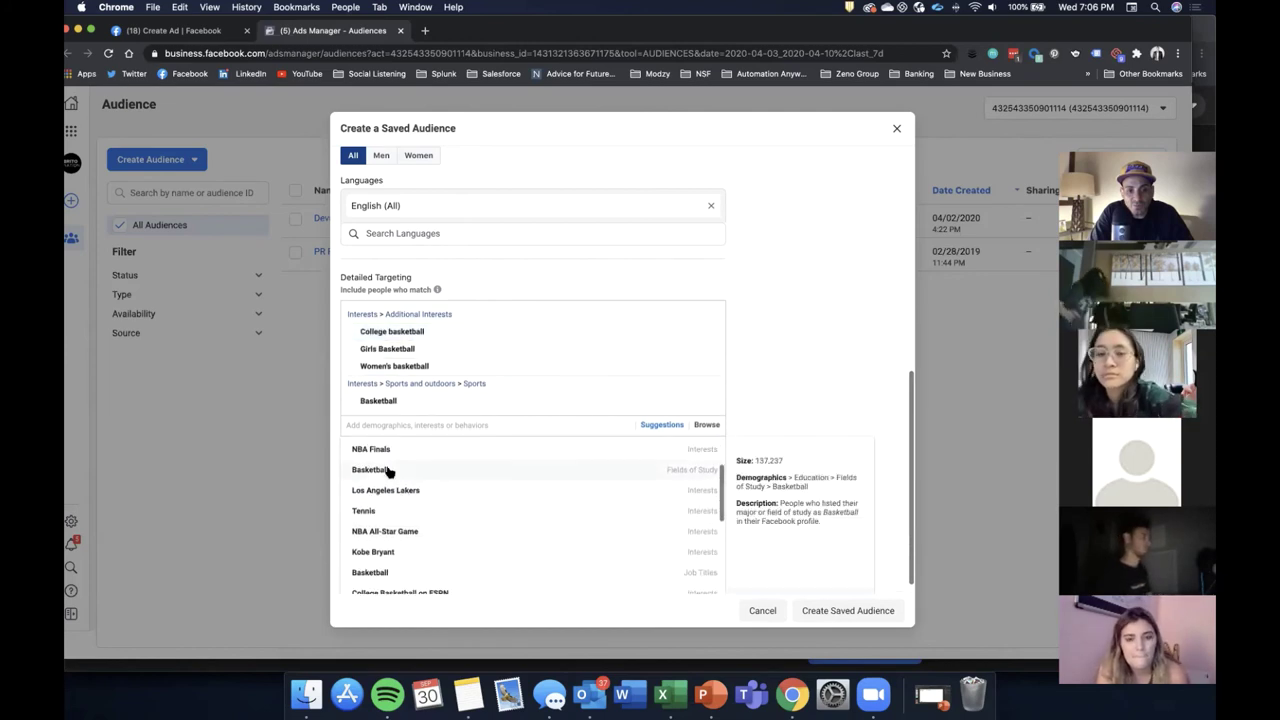
{"action": "left_click", "coordinate": [388, 471]}
{"action": "scroll", "coordinate": [494, 537], "scroll_direction": "down", "scroll_amount": 4}
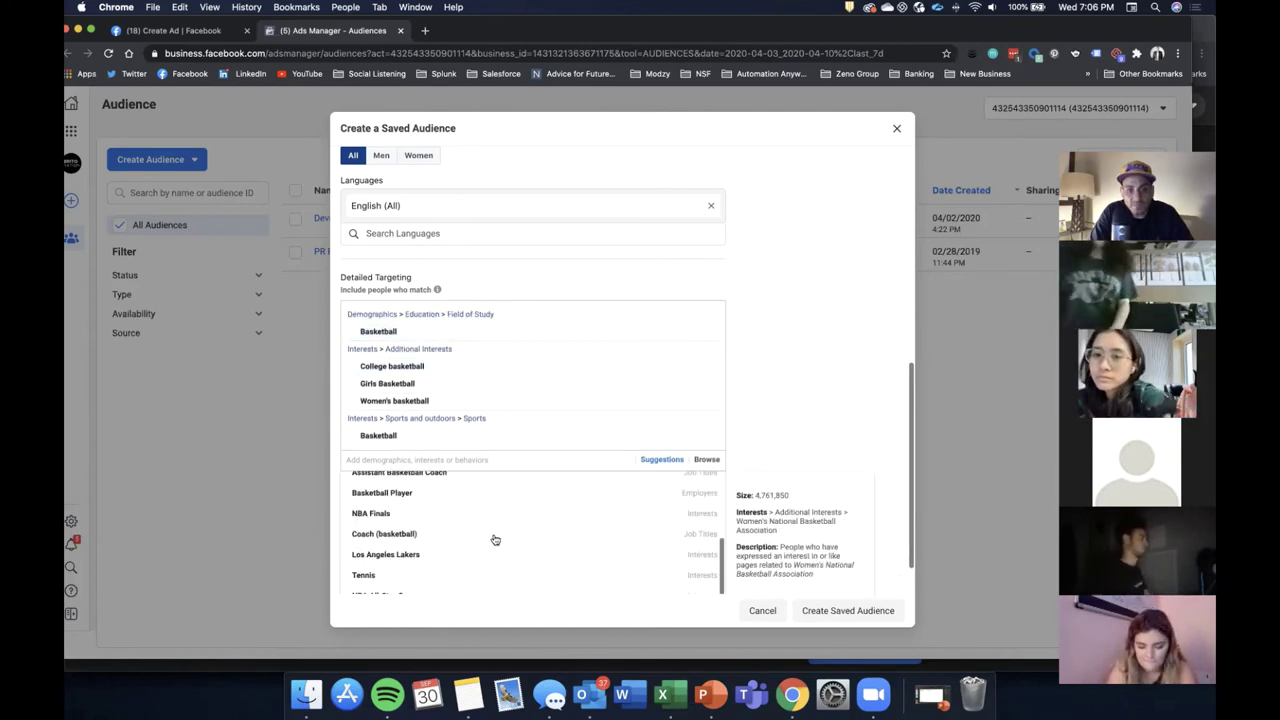
{"action": "scroll", "coordinate": [472, 514], "scroll_direction": "down", "scroll_amount": 3}
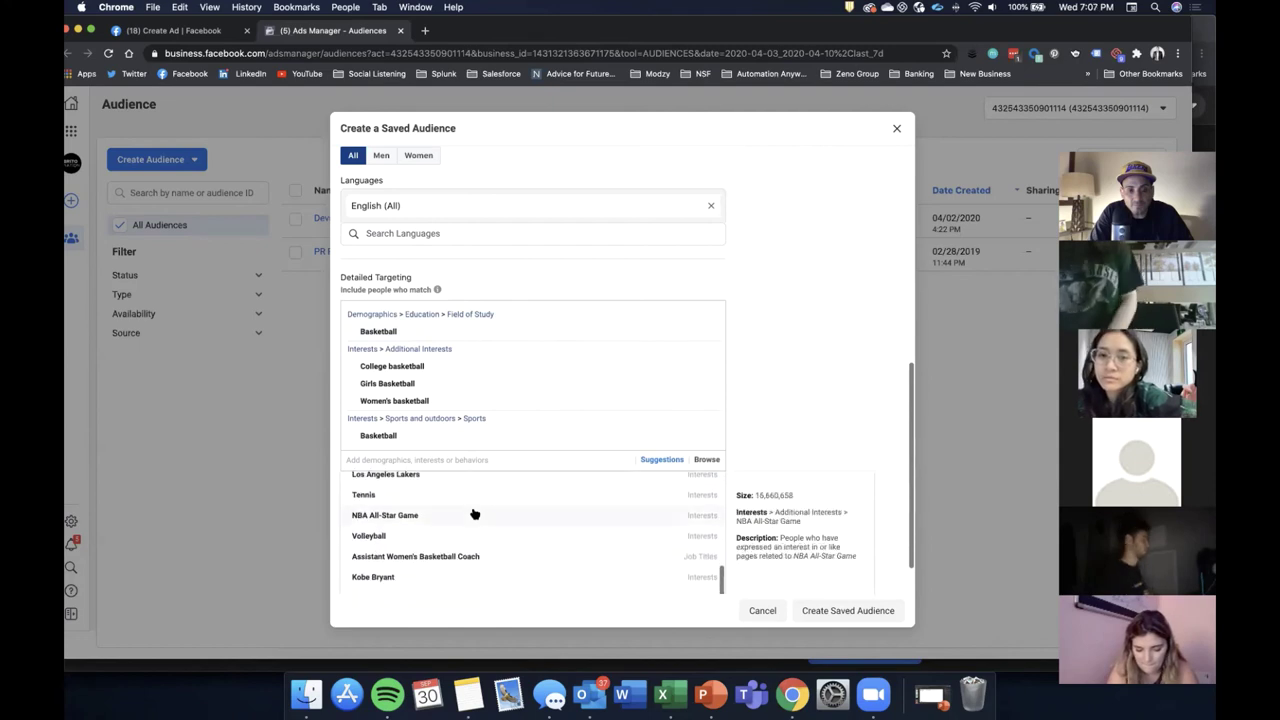
{"action": "scroll", "coordinate": [475, 514], "scroll_direction": "down", "scroll_amount": 6}
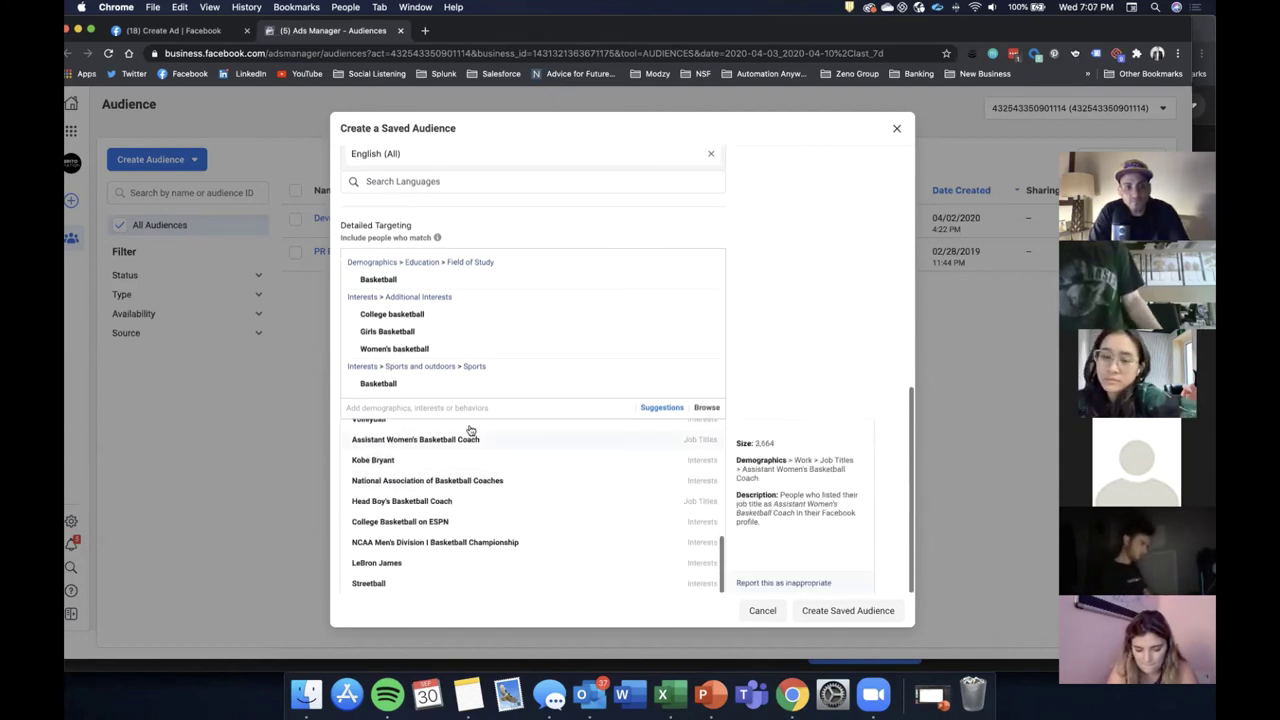
Add Student athlete to the detailed targeting both as a job title and as an employer
{"action": "type", "text": "Stu"}
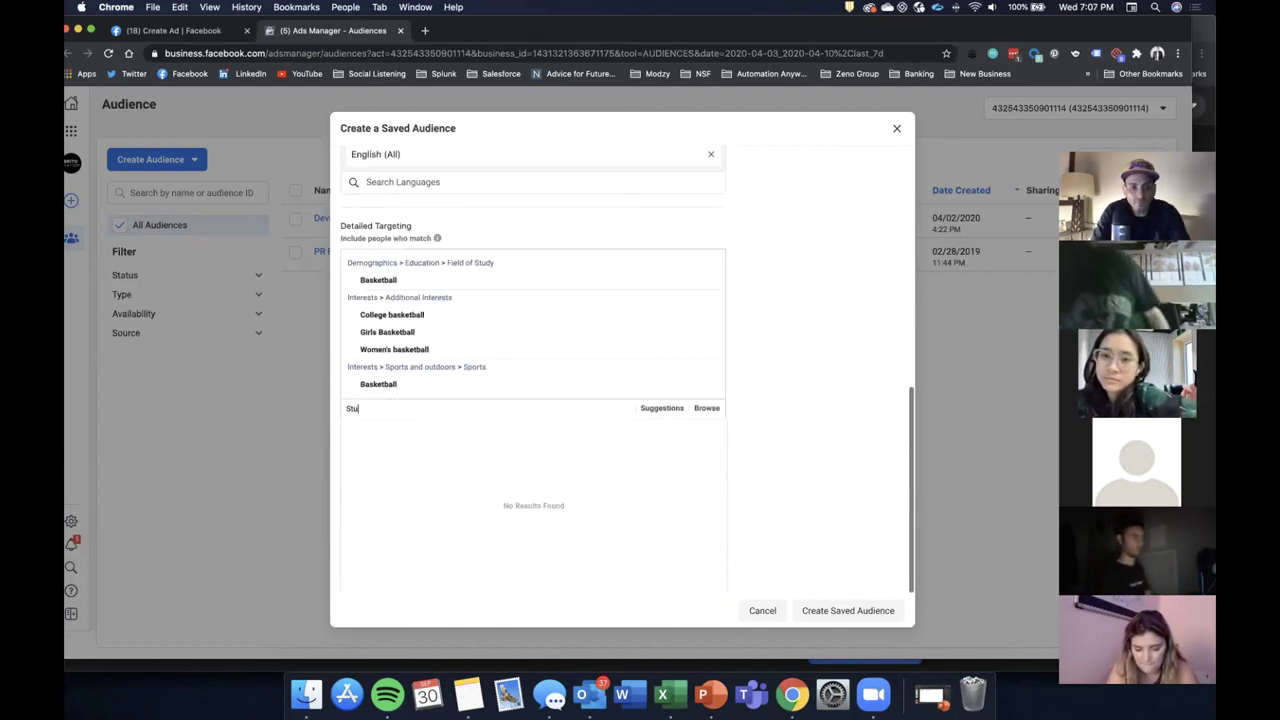
{"action": "type", "text": "detn"}
{"action": "key", "text": "BackSpace"}
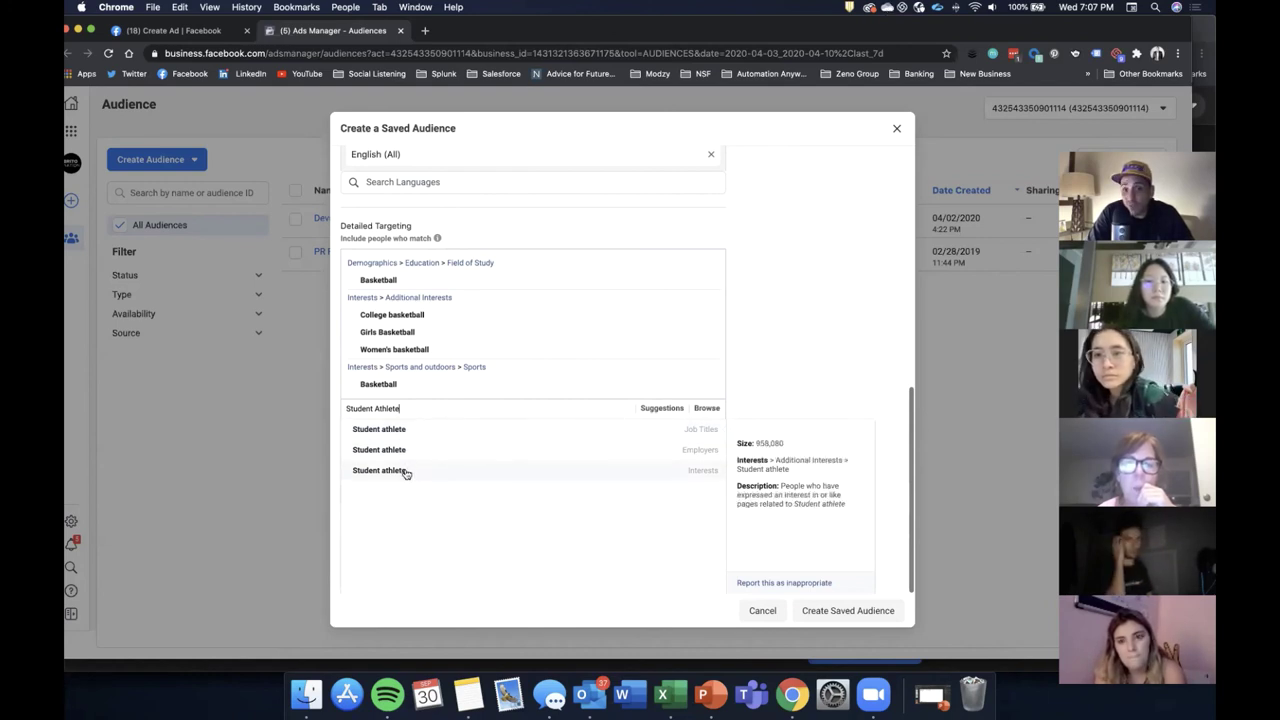
{"action": "left_click", "coordinate": [659, 438]}
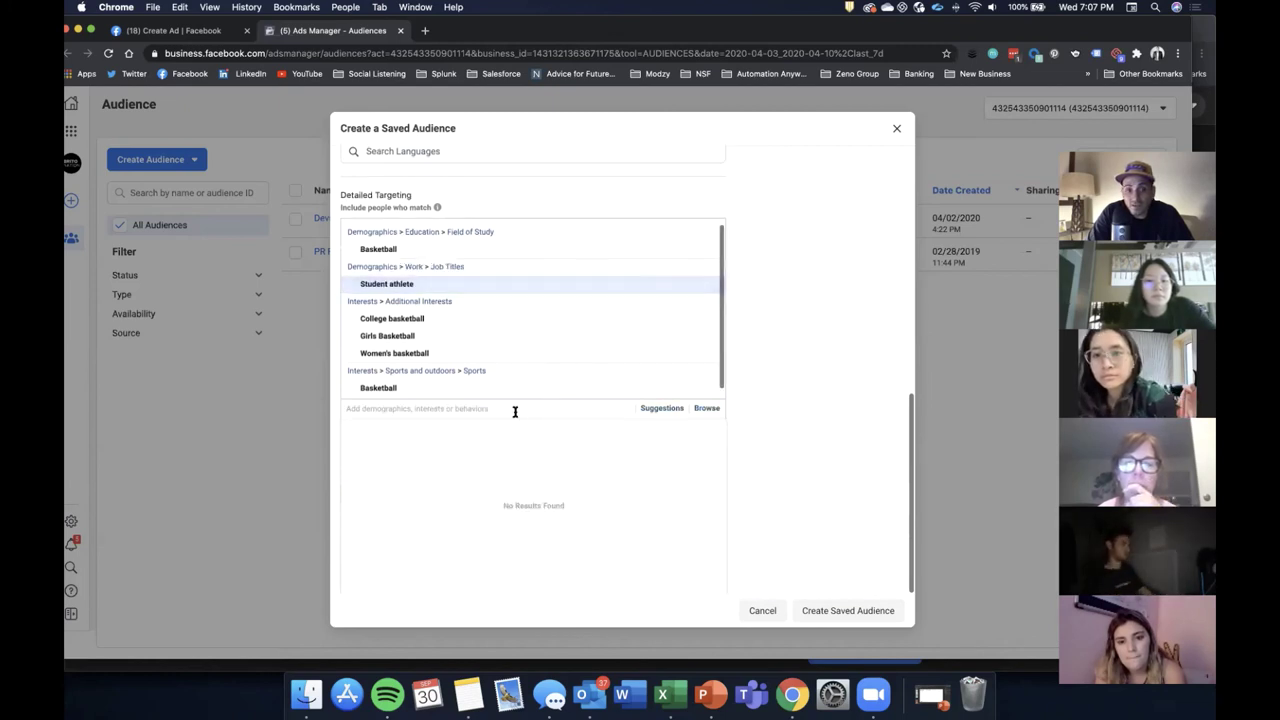
{"action": "type", "text": "S"}
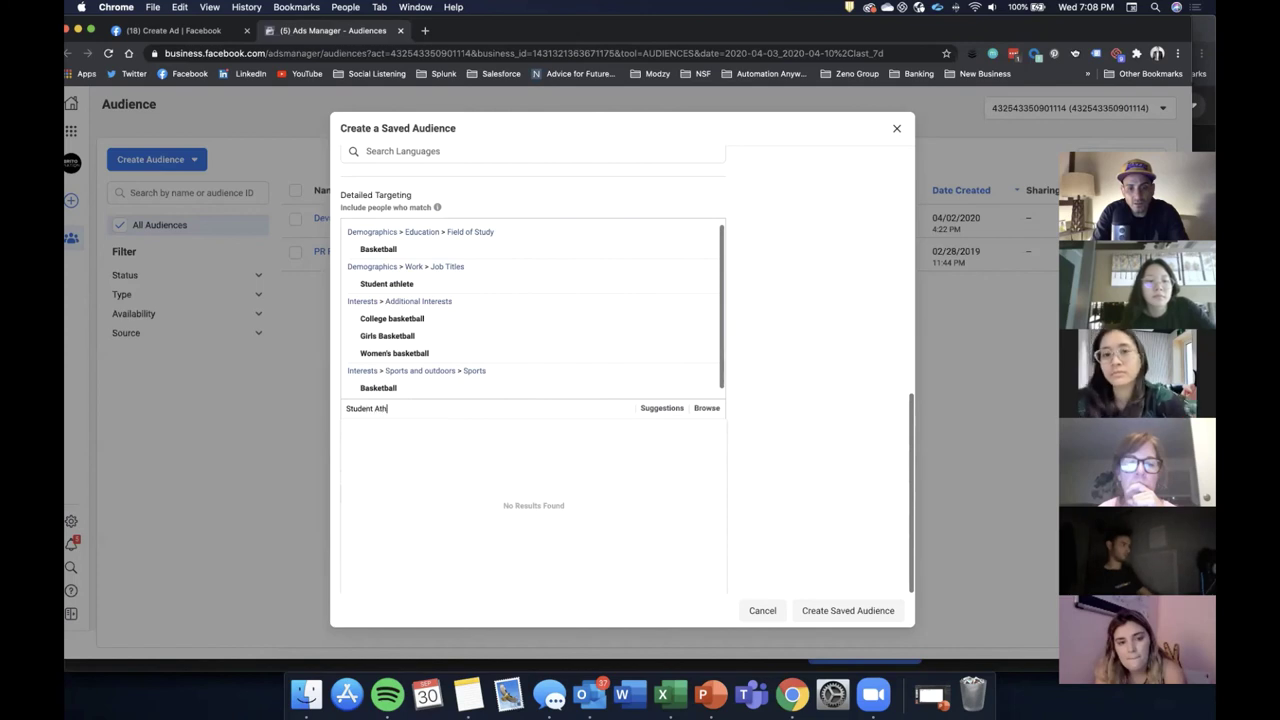
{"action": "type", "text": "tudent Ath"}
{"action": "left_click", "coordinate": [474, 436]}
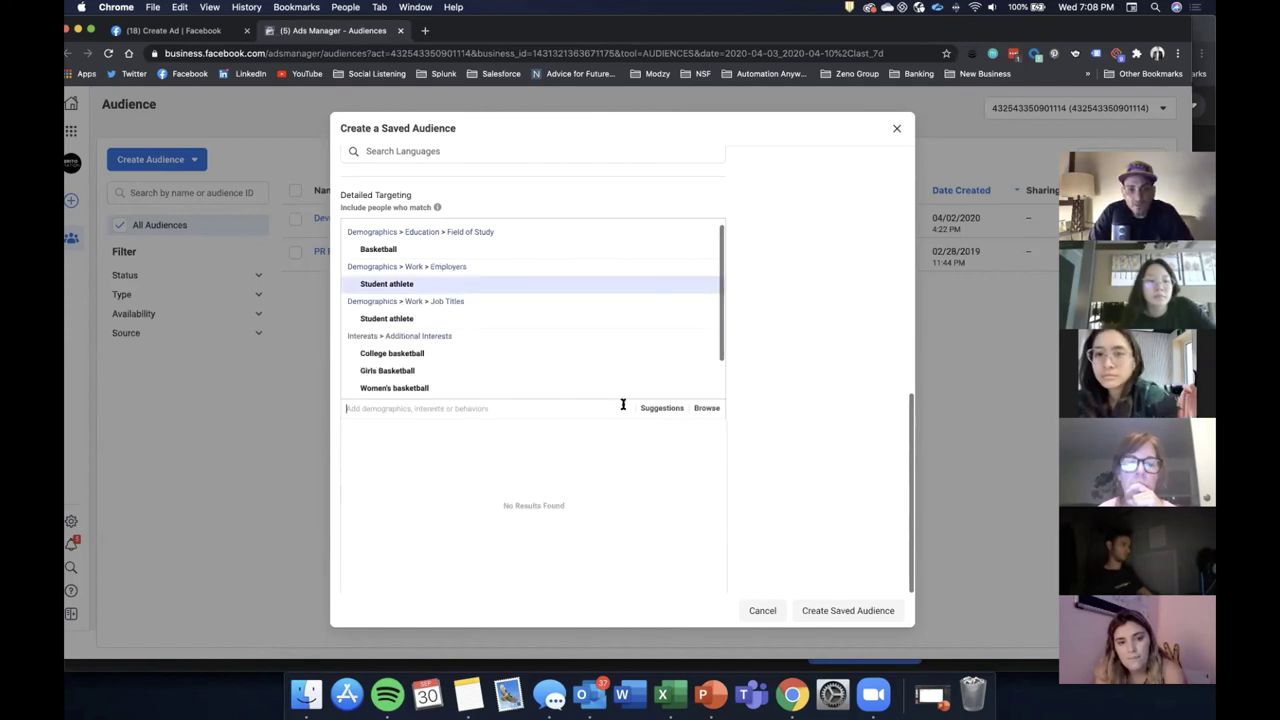
Examine the audience details summary and the explanation of how the potential reach is estimated
{"action": "scroll", "coordinate": [754, 311], "scroll_direction": "up", "scroll_amount": 10}
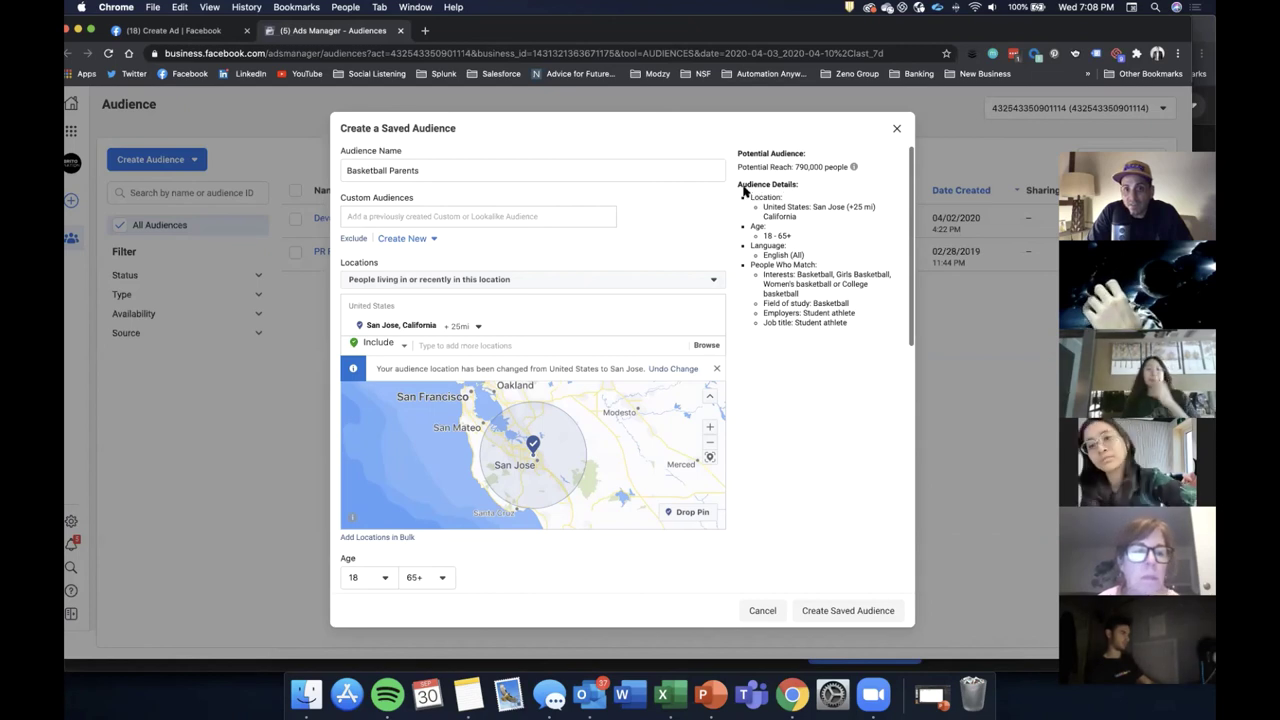
{"action": "left_click_drag", "start_coordinate": [773, 198], "coordinate": [840, 329]}
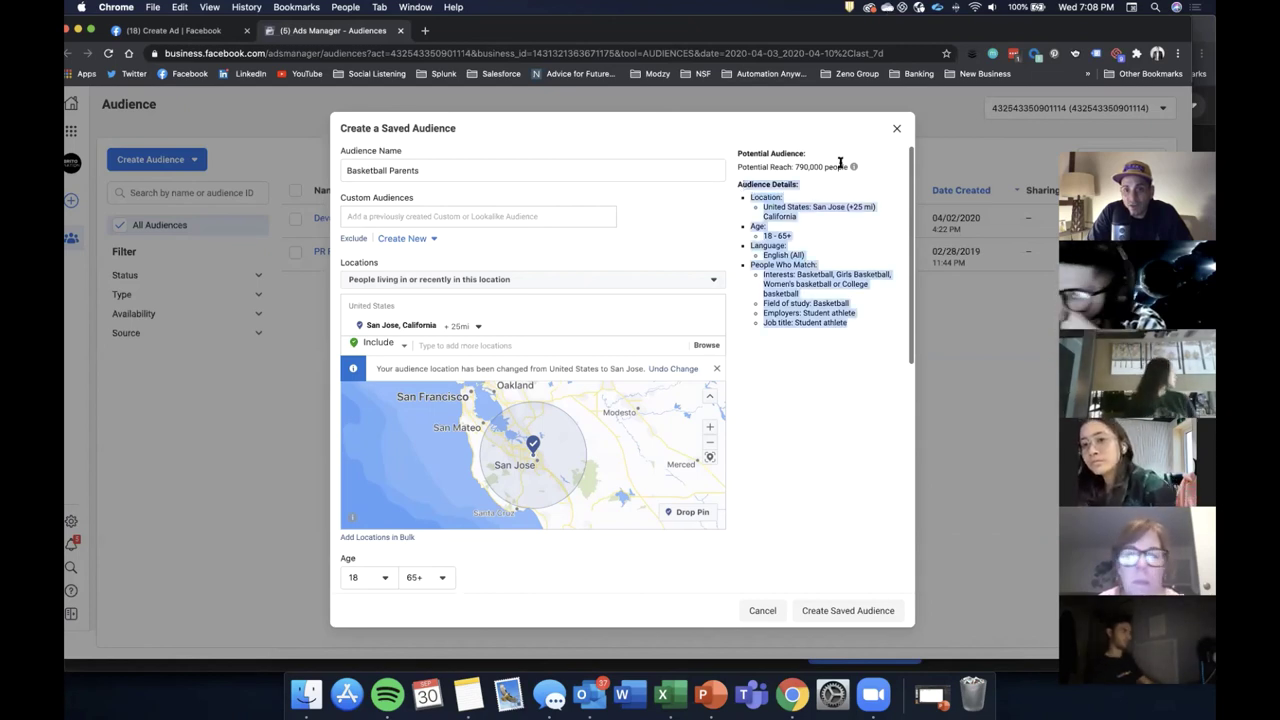
{"action": "mouse_move", "coordinate": [850, 169]}
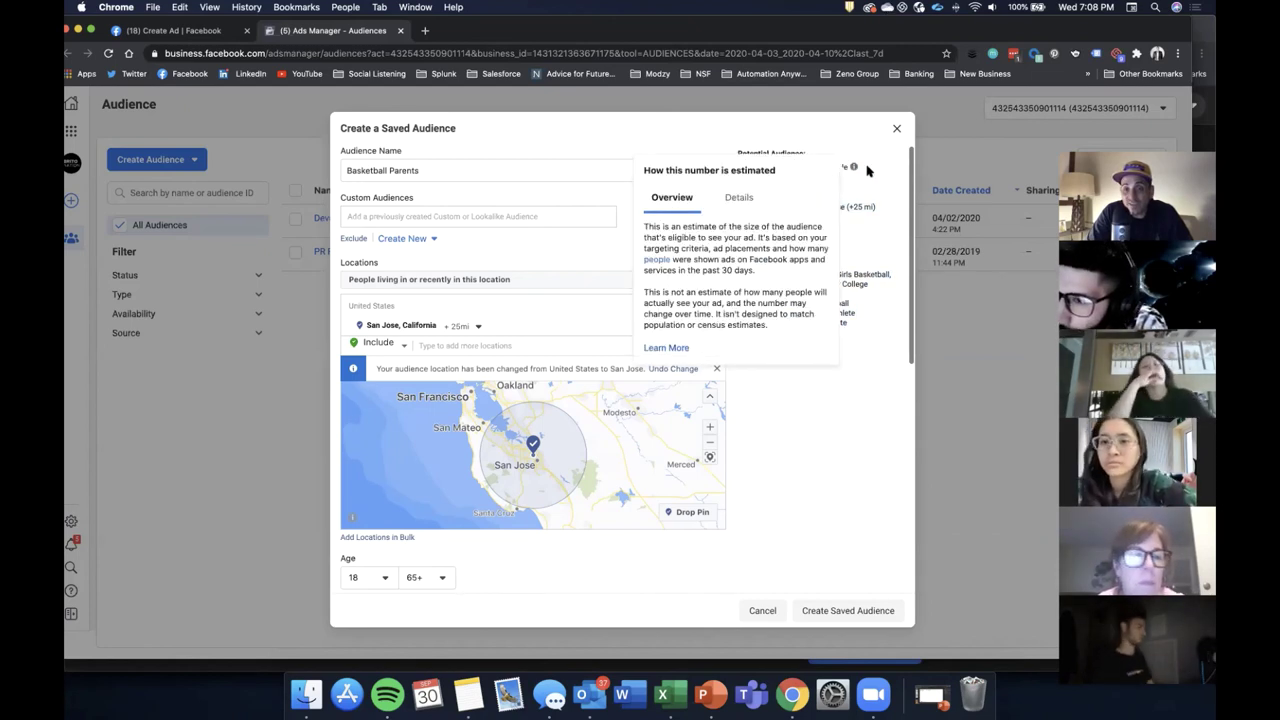
{"action": "left_click", "coordinate": [880, 165]}
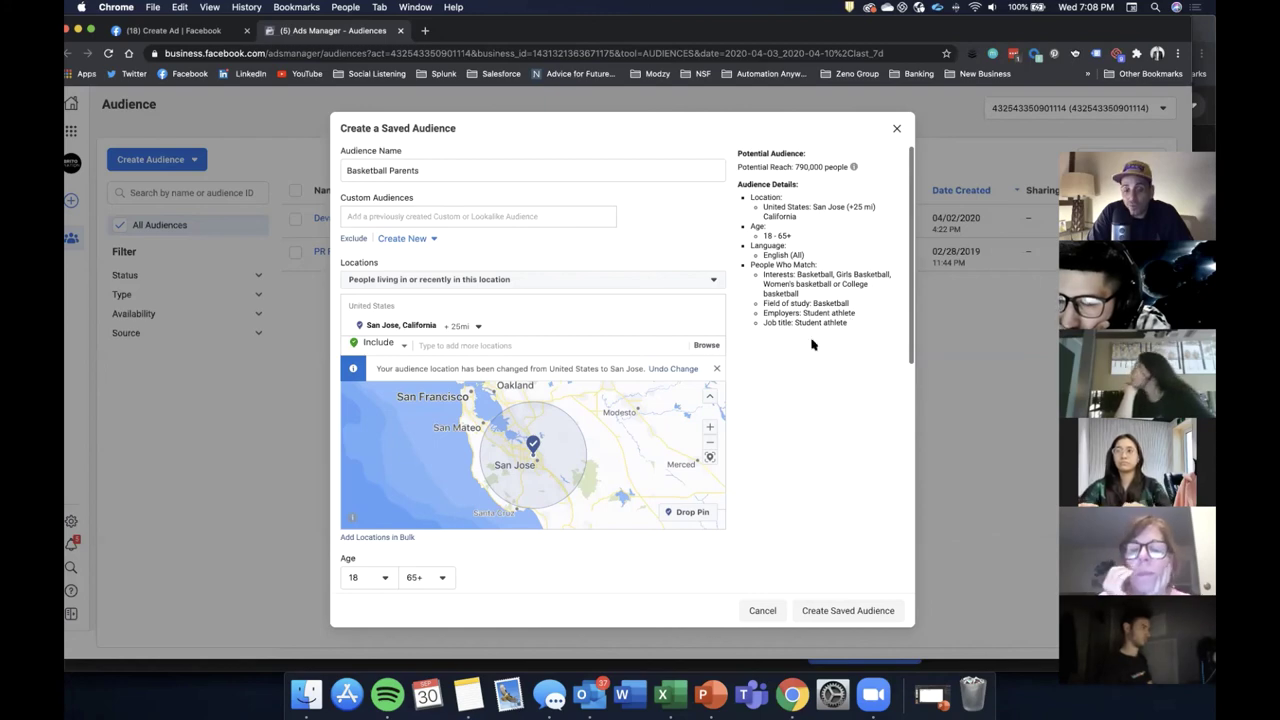
{"action": "scroll", "coordinate": [813, 350], "scroll_direction": "down", "scroll_amount": 5}
{"action": "scroll", "coordinate": [813, 350], "scroll_direction": "up", "scroll_amount": 5}
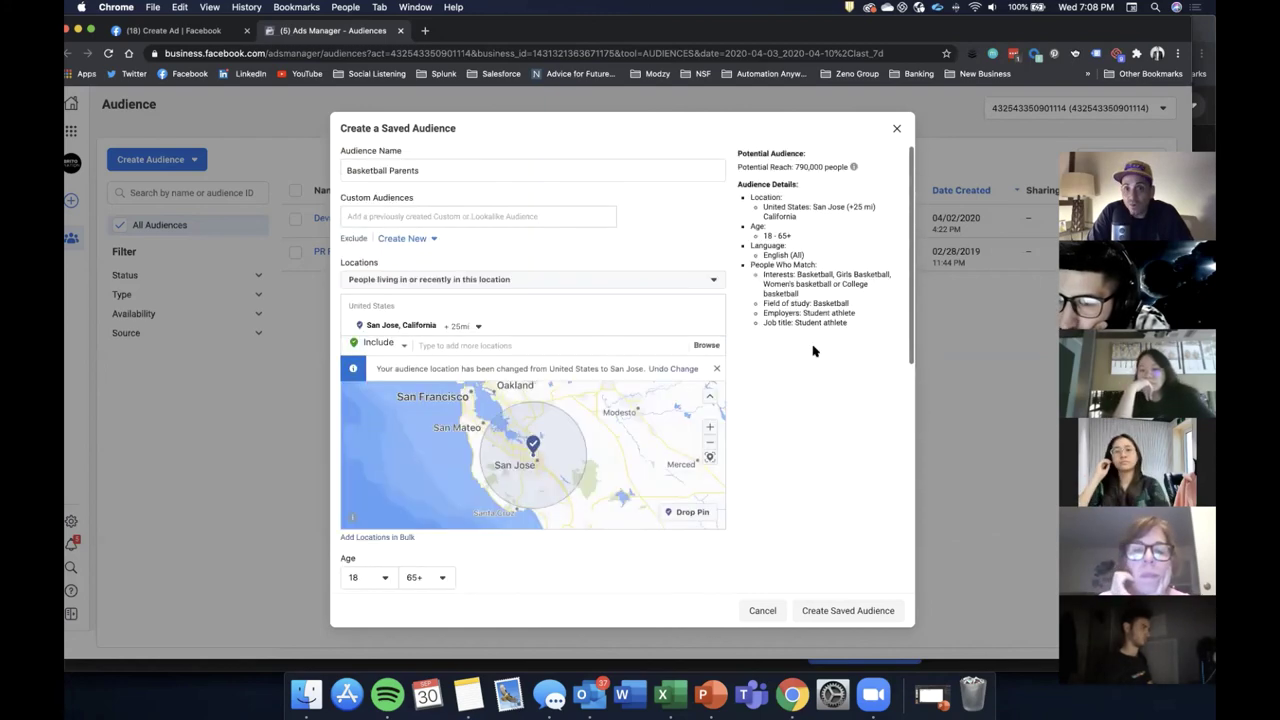
Create the Basketball Parents saved audience and preview its details in the audience list
{"action": "scroll", "coordinate": [813, 350], "scroll_direction": "down", "scroll_amount": 10}
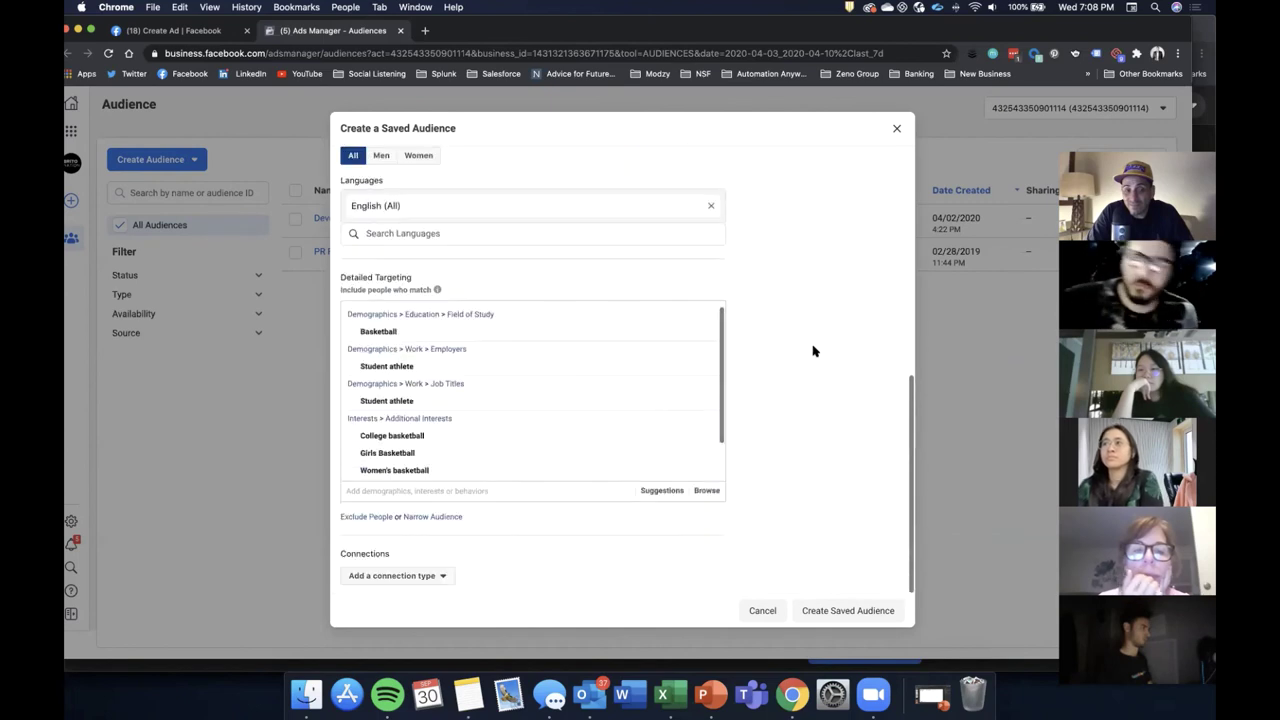
{"action": "left_click", "coordinate": [847, 611]}
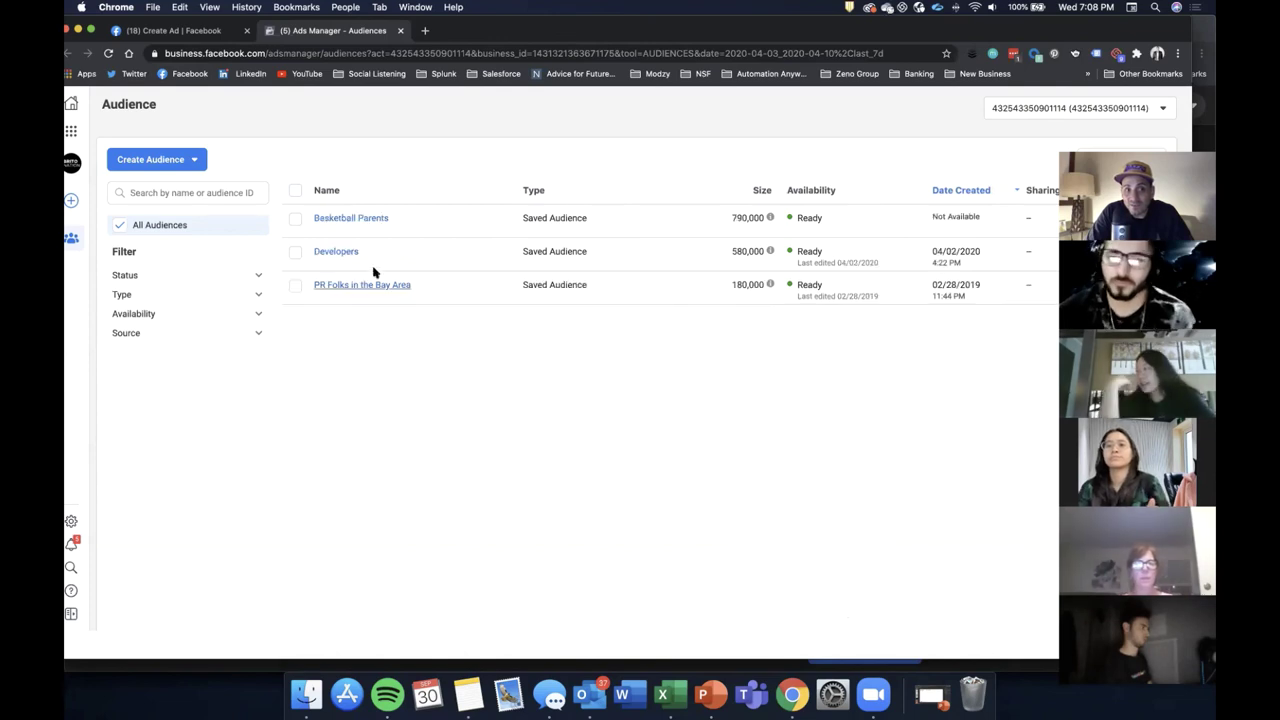
{"action": "mouse_move", "coordinate": [365, 226]}
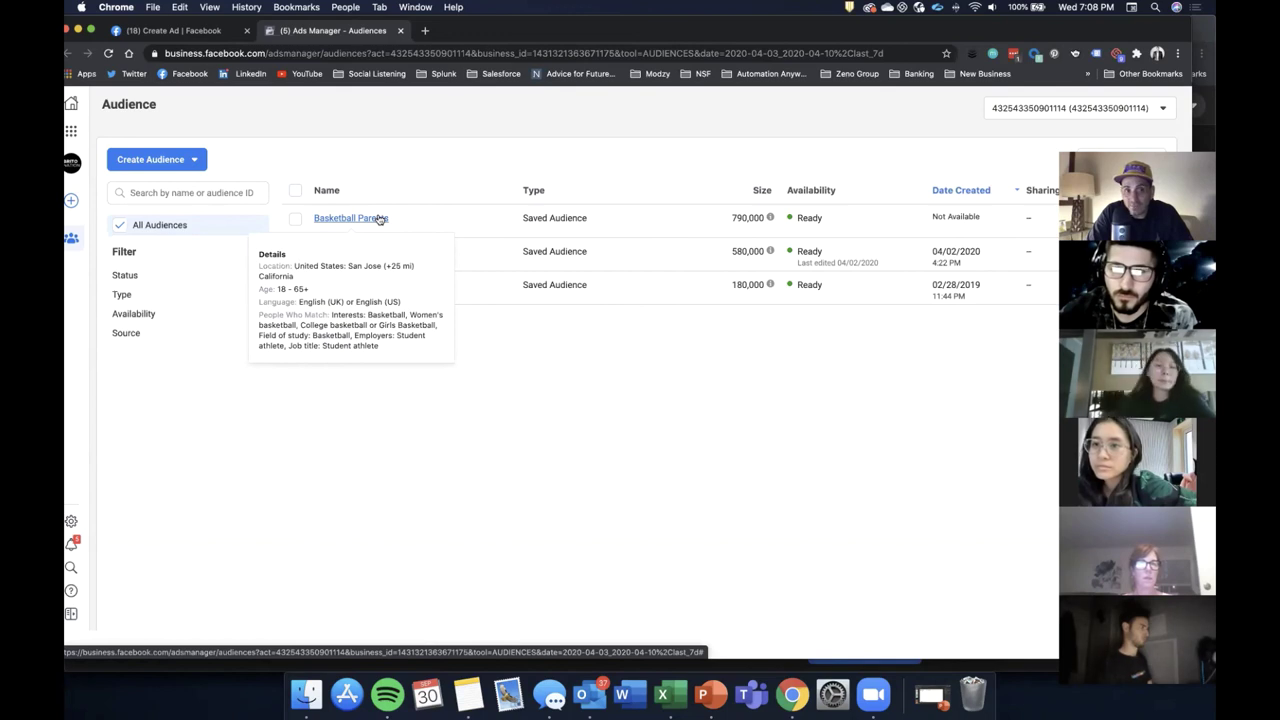
Return to the Create Ad page, review the targeting in the open Edit Audience dialog, and close it without saving
{"action": "left_click", "coordinate": [72, 106]}
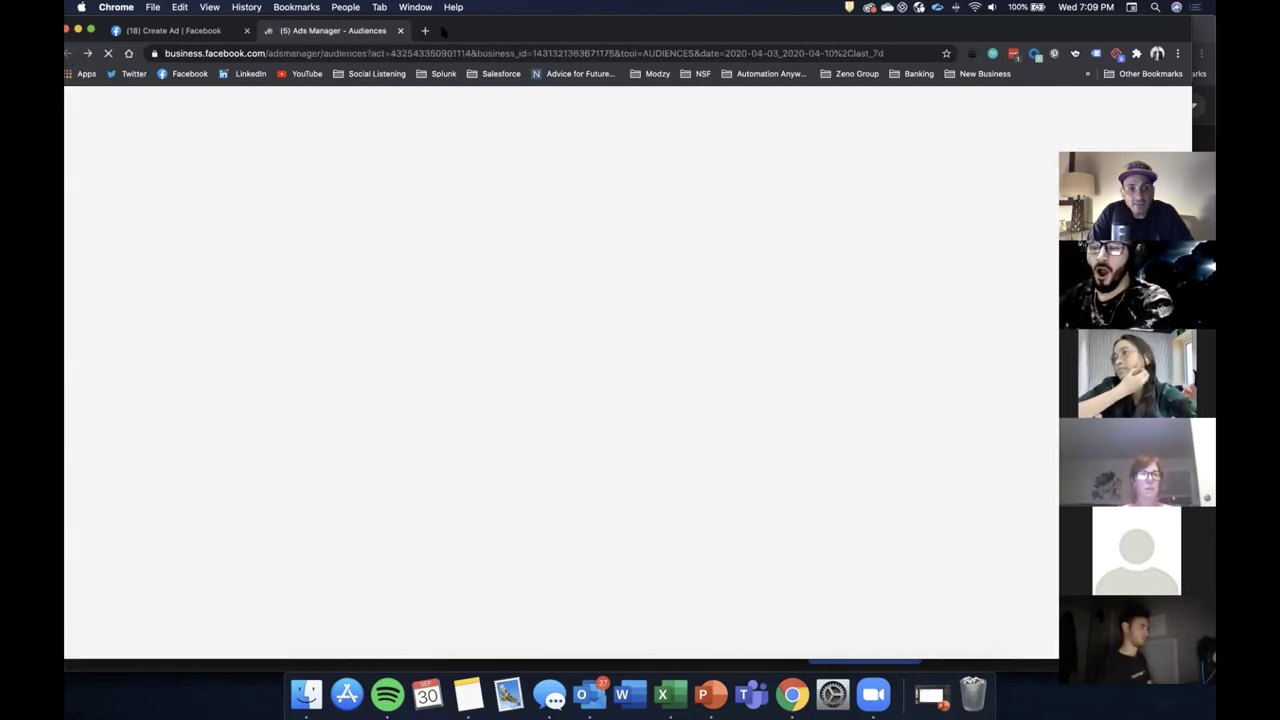
{"action": "left_click", "coordinate": [219, 38]}
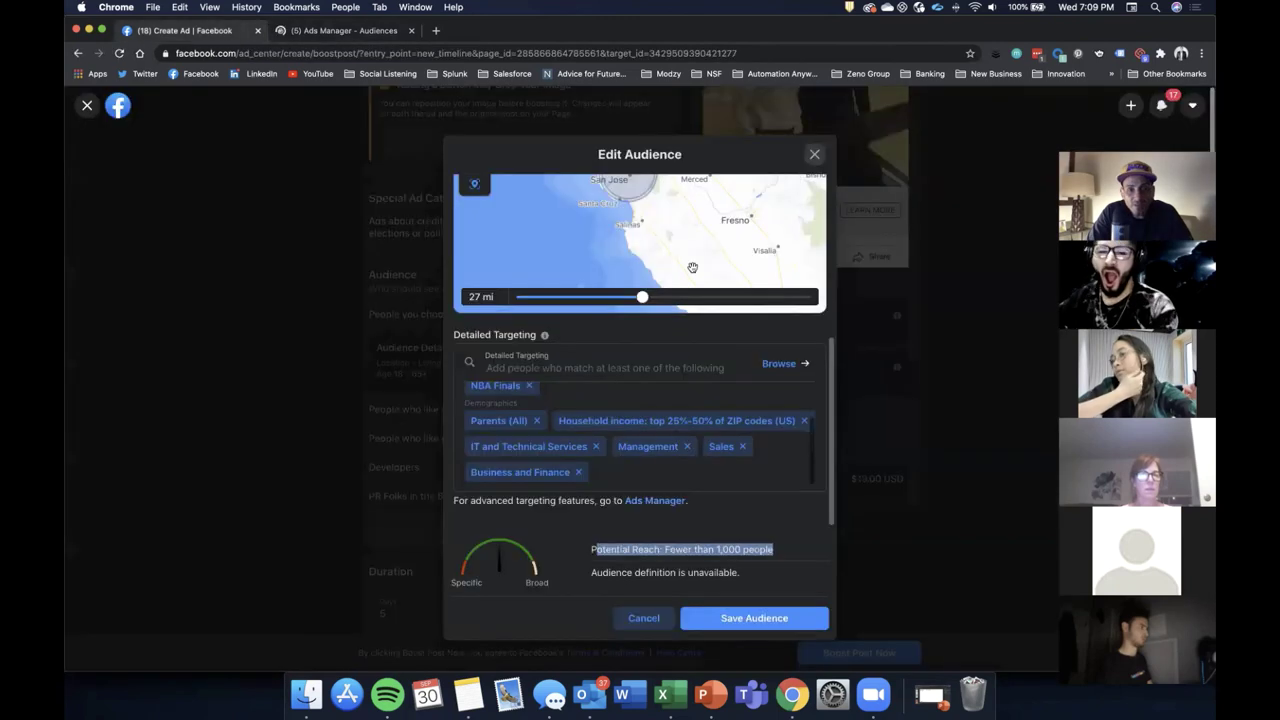
{"action": "scroll", "coordinate": [695, 295], "scroll_direction": "up", "scroll_amount": 5}
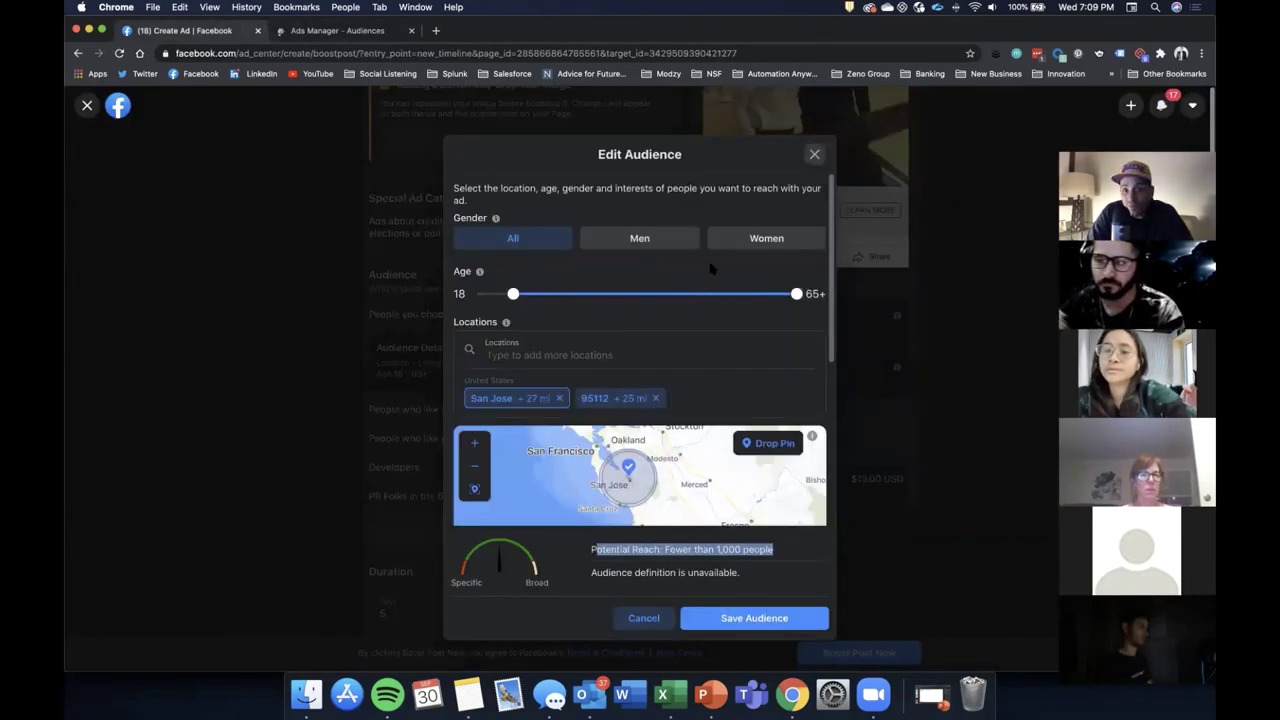
{"action": "scroll", "coordinate": [711, 268], "scroll_direction": "down", "scroll_amount": 5}
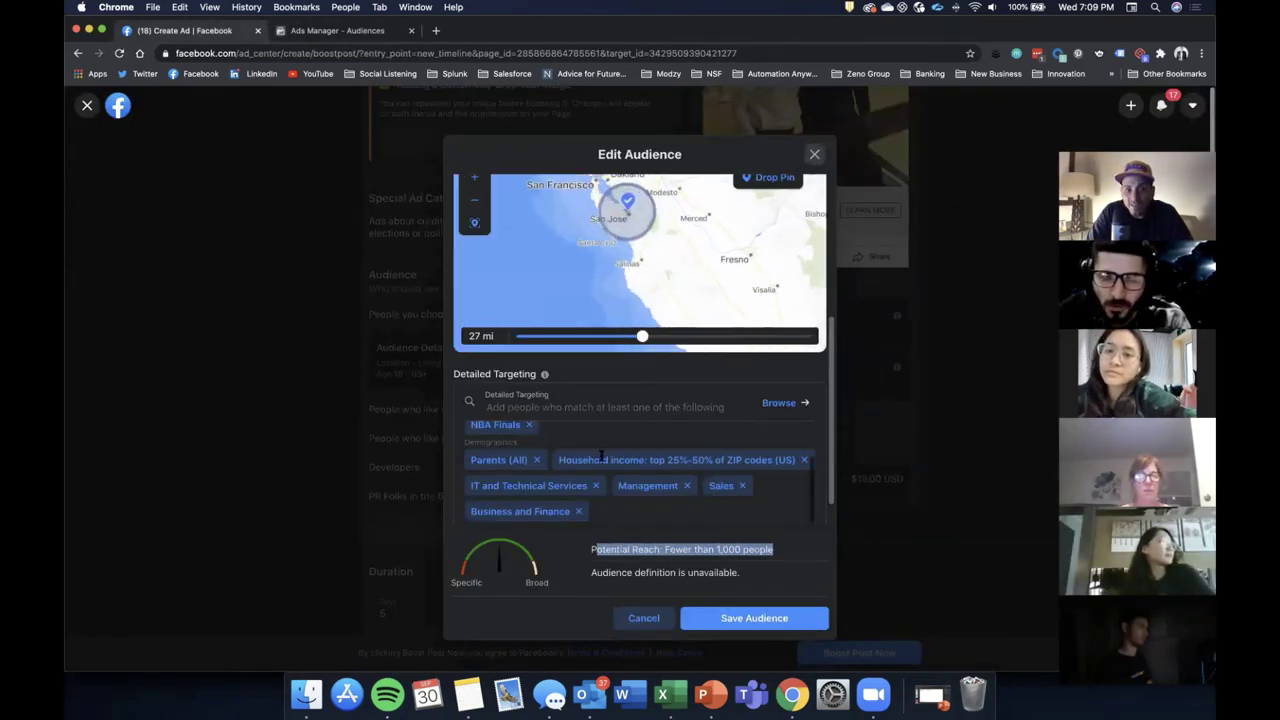
{"action": "scroll", "coordinate": [750, 462], "scroll_direction": "down", "scroll_amount": 1}
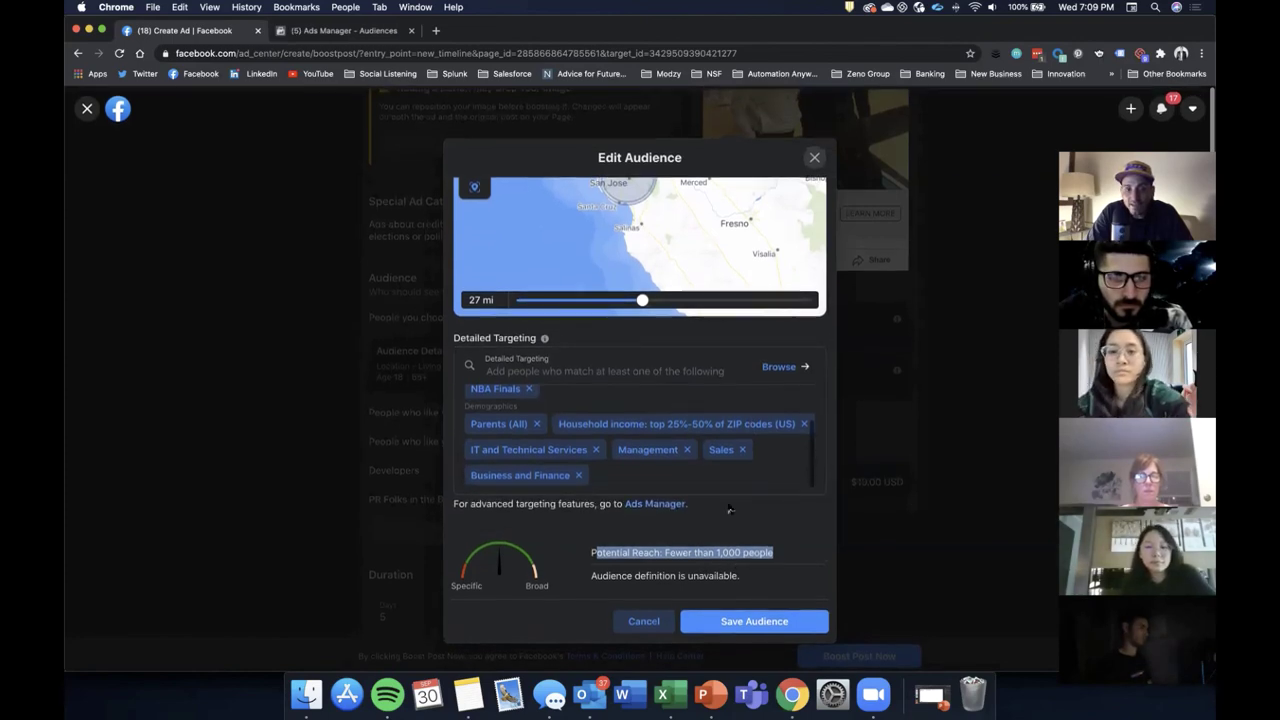
{"action": "scroll", "coordinate": [740, 566], "scroll_direction": "up", "scroll_amount": 5}
{"action": "key", "text": "Escape"}
Reload the Boost Post page and check its audience options for the Basketball Parents saved audience
{"action": "scroll", "coordinate": [780, 468], "scroll_direction": "up", "scroll_amount": 3}
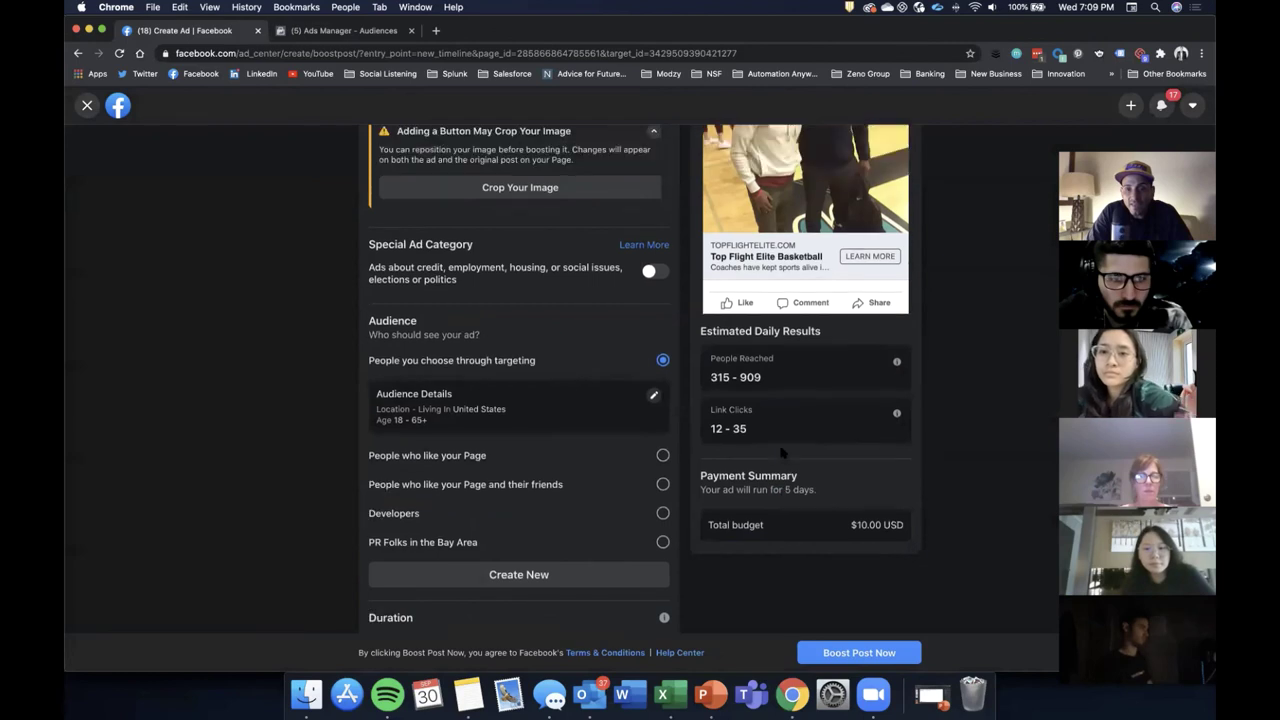
{"action": "scroll", "coordinate": [555, 428], "scroll_direction": "down", "scroll_amount": 3}
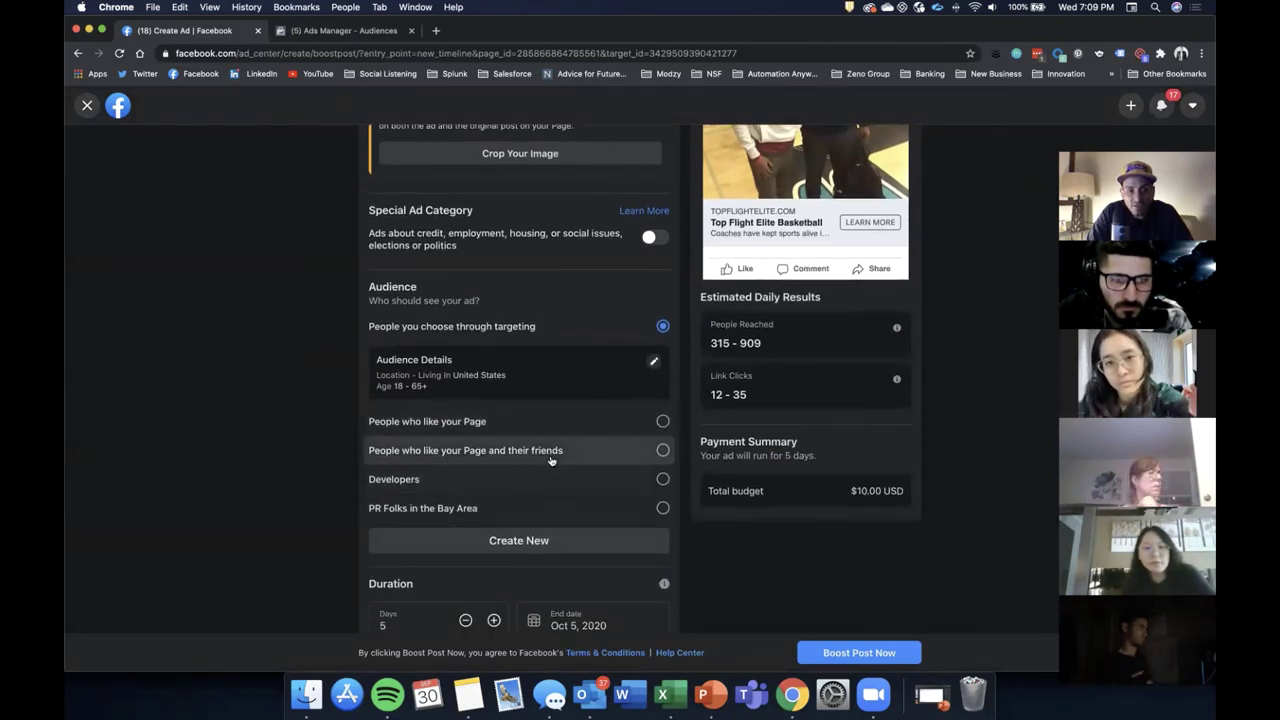
{"action": "scroll", "coordinate": [549, 457], "scroll_direction": "down", "scroll_amount": 1}
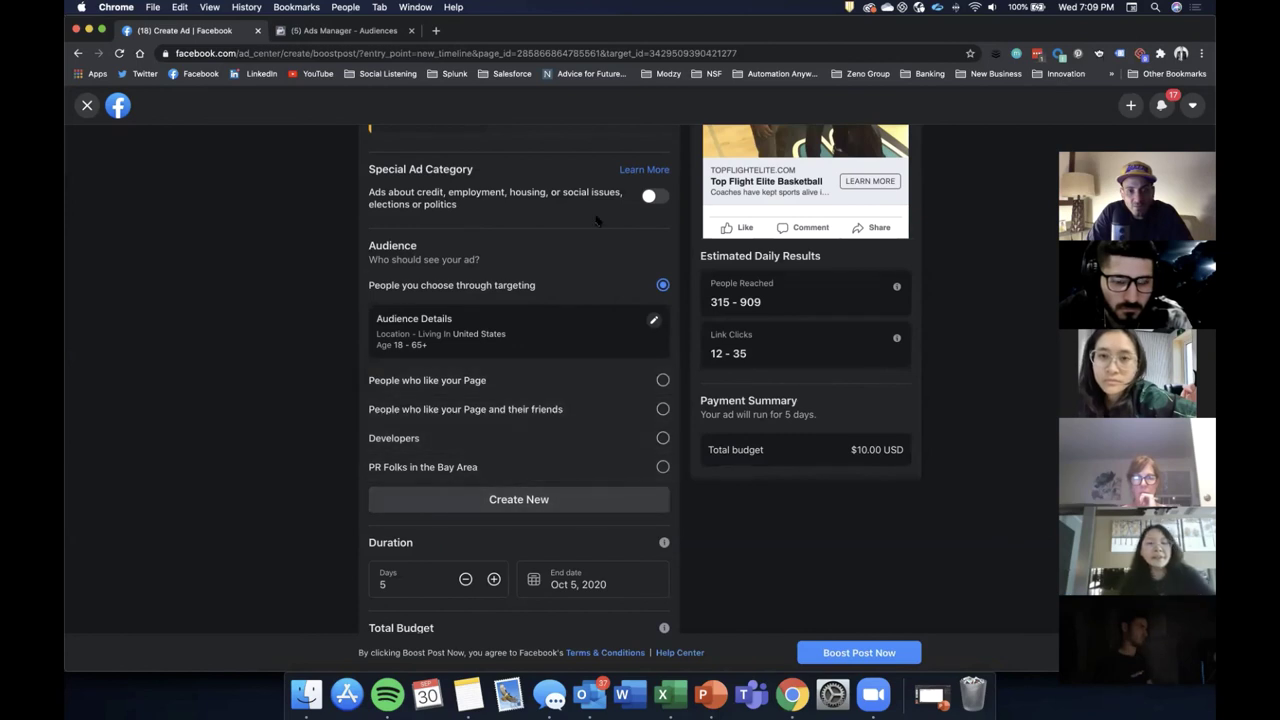
{"action": "left_click", "coordinate": [415, 53]}
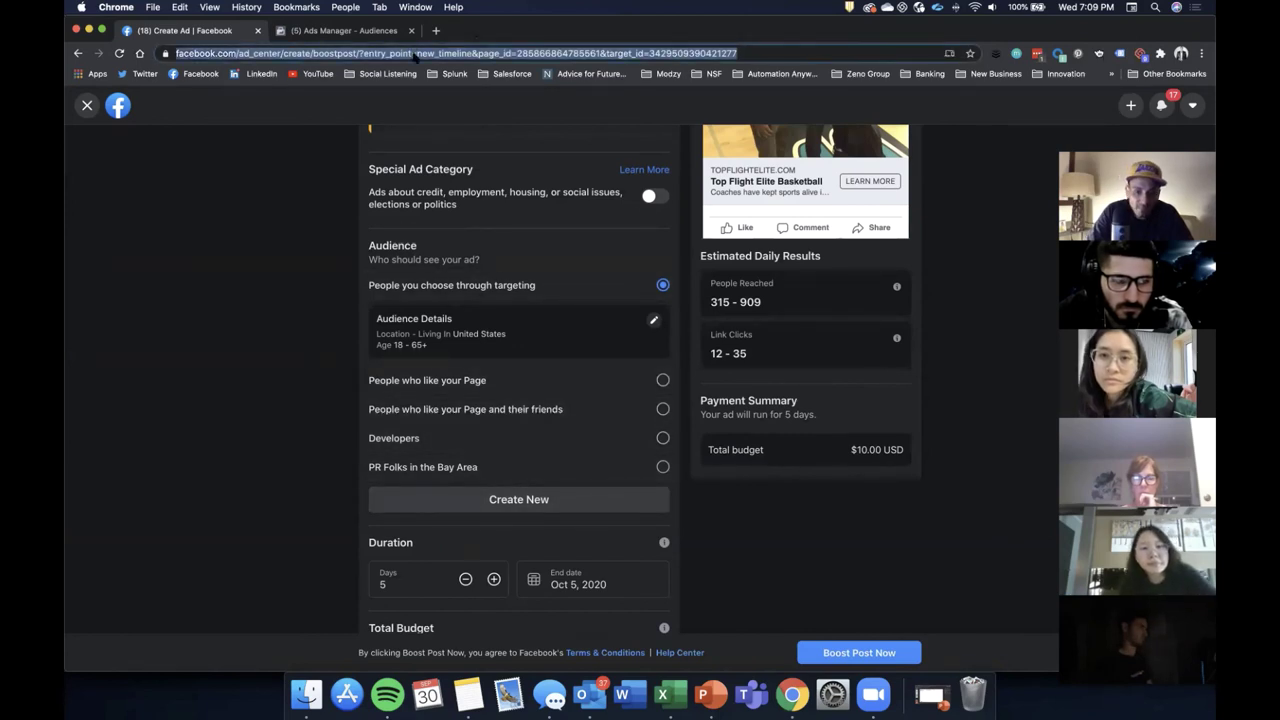
{"action": "key", "text": "Return"}
{"action": "left_click", "coordinate": [728, 233]}
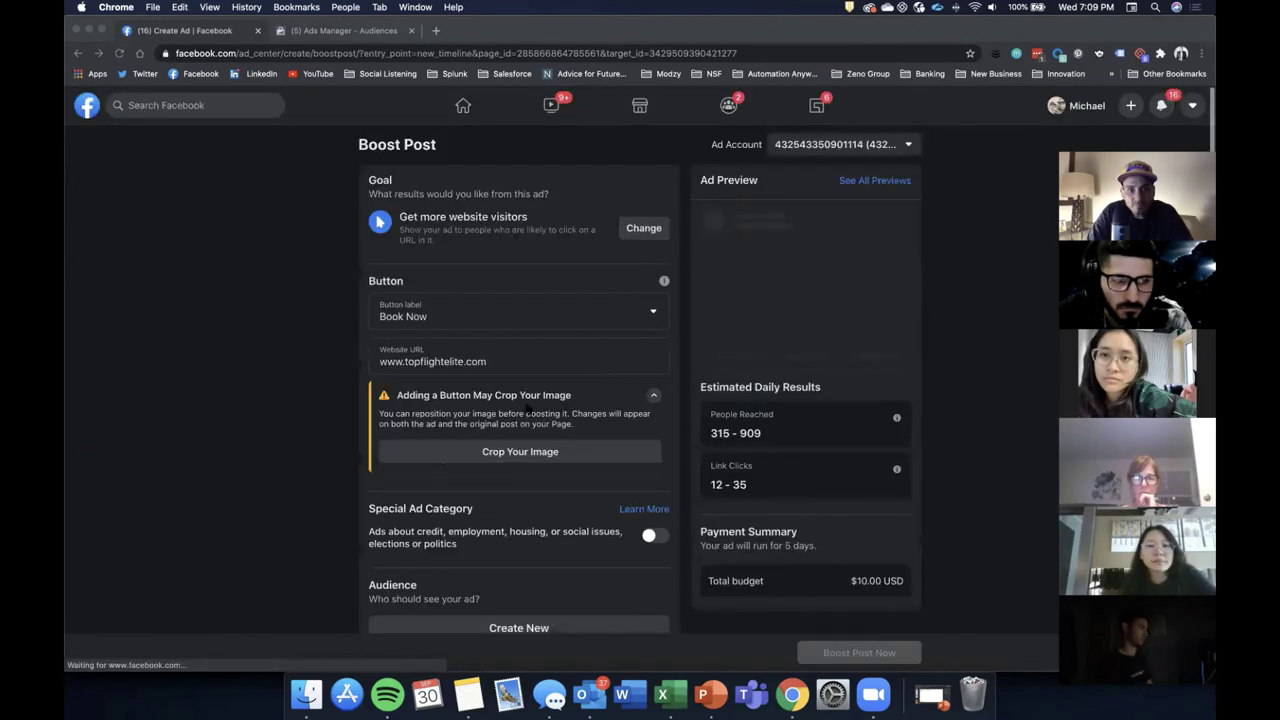
{"action": "scroll", "coordinate": [482, 444], "scroll_direction": "down", "scroll_amount": 3}
{"action": "scroll", "coordinate": [480, 443], "scroll_direction": "down", "scroll_amount": 1}
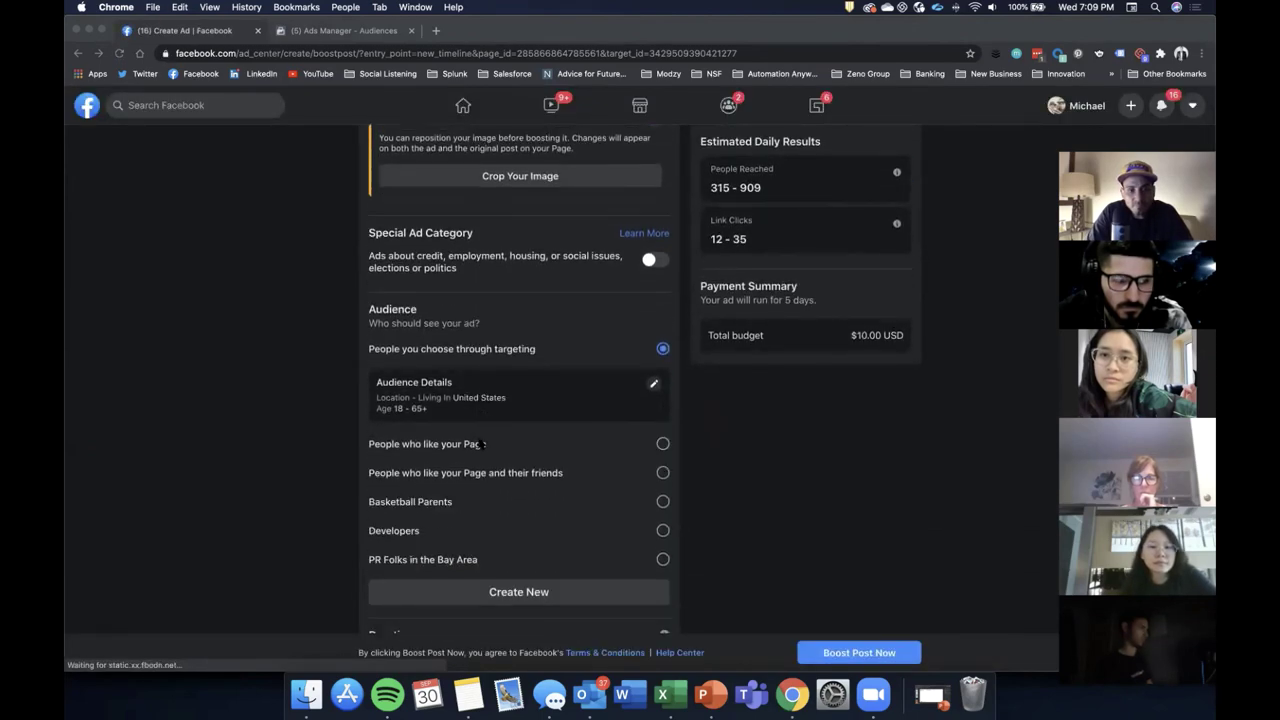
{"action": "scroll", "coordinate": [590, 300], "scroll_direction": "up", "scroll_amount": 3}
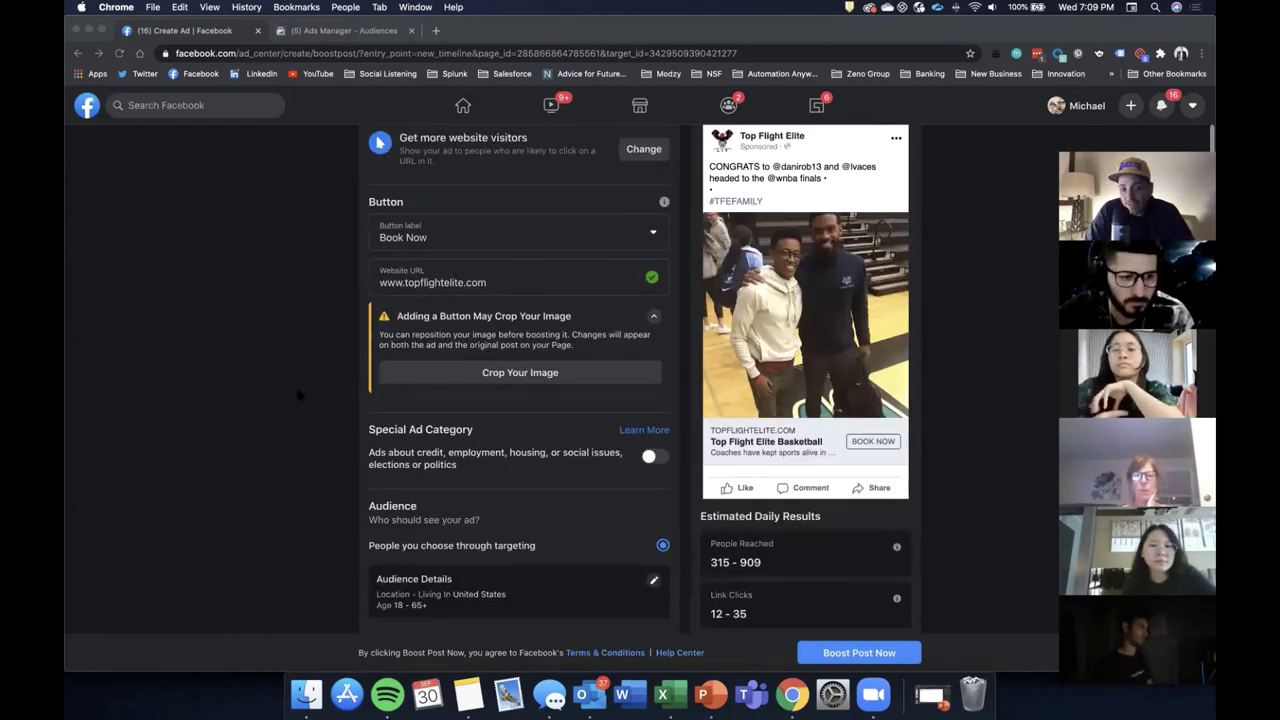
Select the Basketball Parents saved audience as the target audience for the boosted post
{"action": "scroll", "coordinate": [298, 393], "scroll_direction": "down", "scroll_amount": 5}
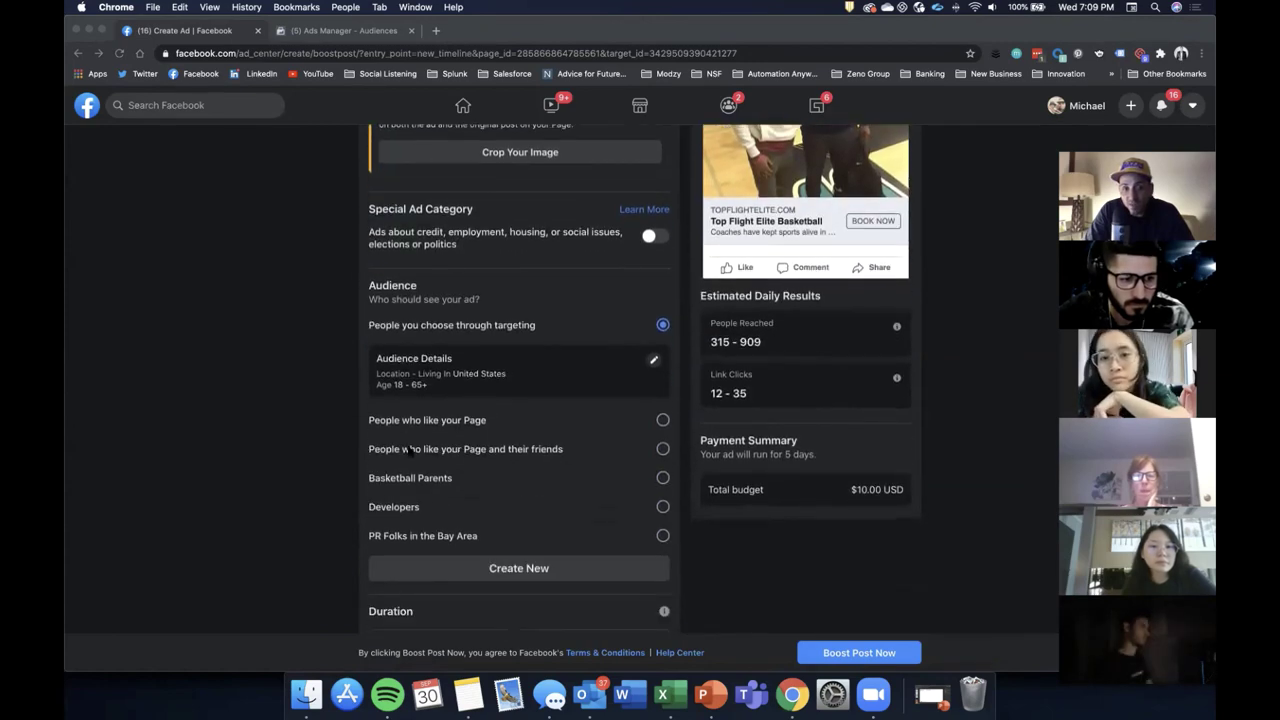
{"action": "scroll", "coordinate": [540, 245], "scroll_direction": "up", "scroll_amount": 2}
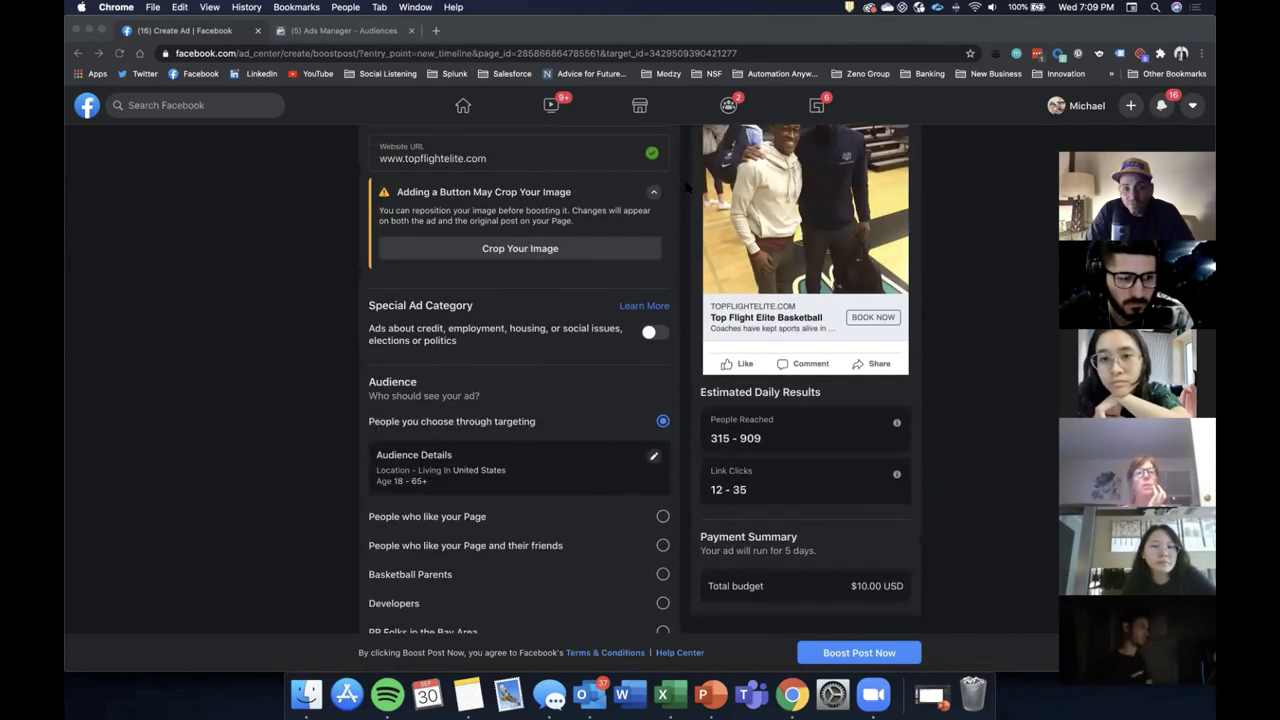
{"action": "scroll", "coordinate": [609, 291], "scroll_direction": "down", "scroll_amount": 3}
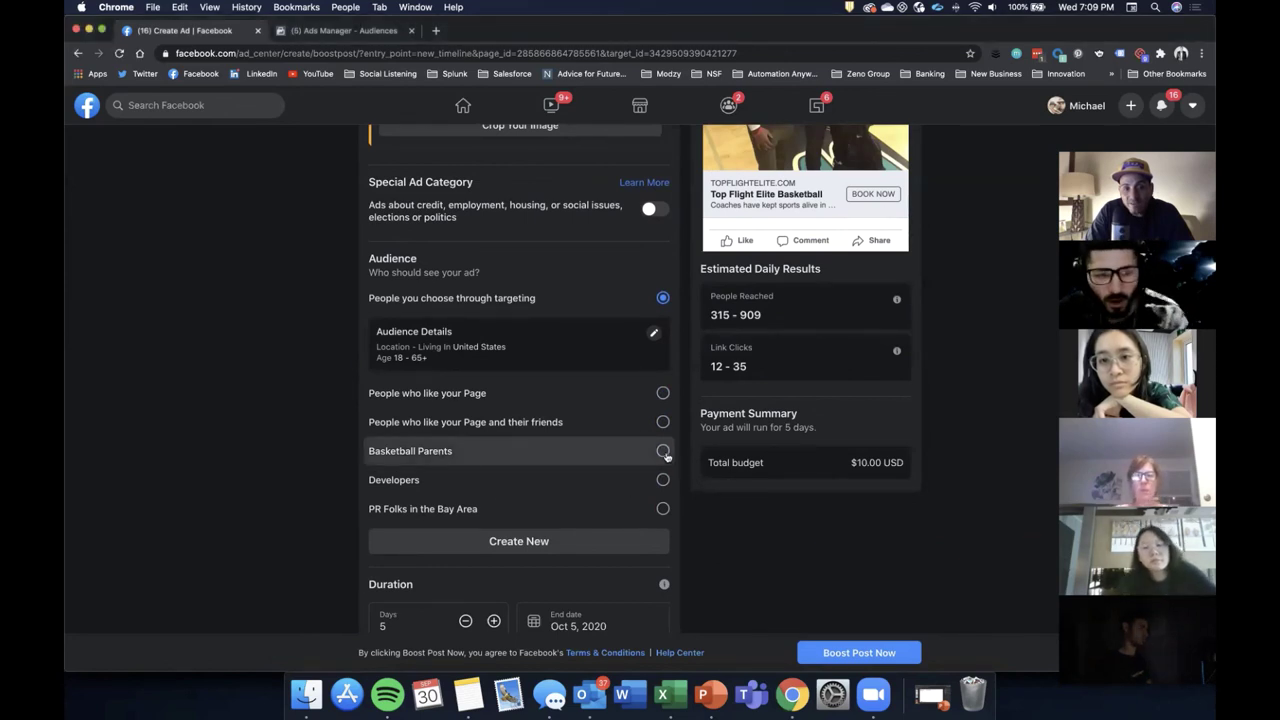
{"action": "left_click", "coordinate": [662, 451]}
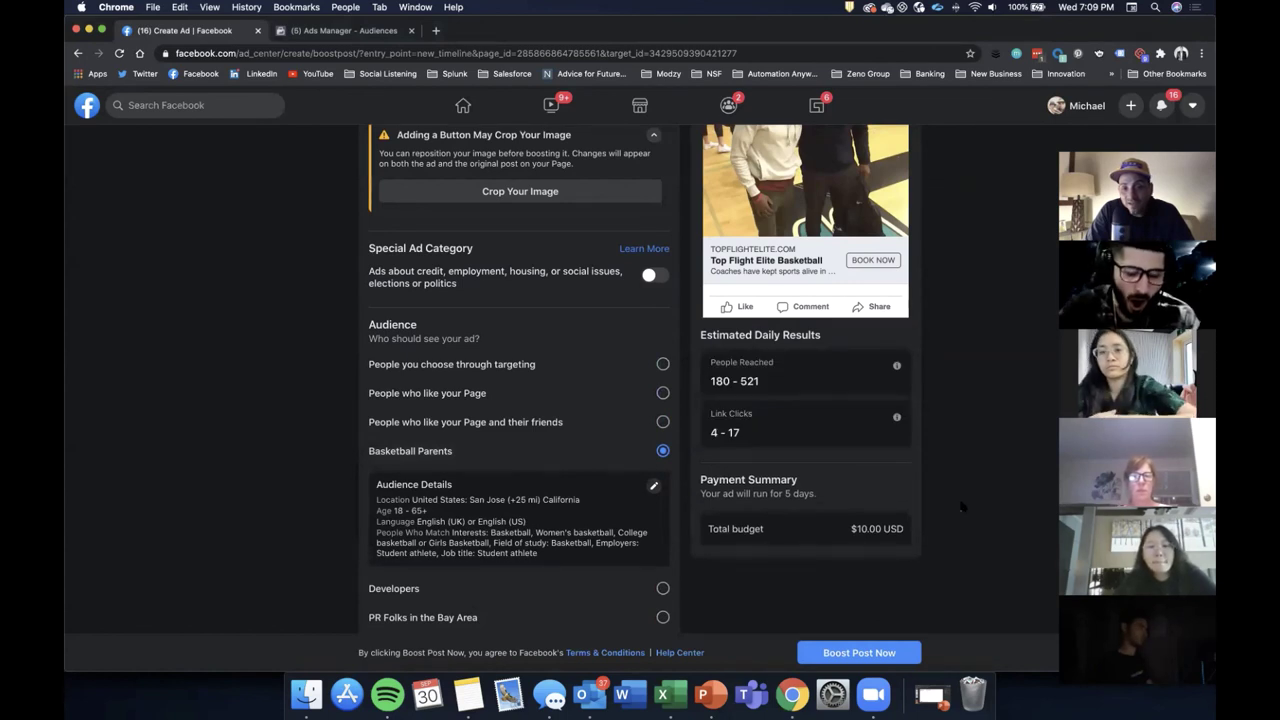
Examine the estimated daily results and payment summary, and review the boost settings from the goal down to the payment method
{"action": "scroll", "coordinate": [961, 507], "scroll_direction": "up", "scroll_amount": 1}
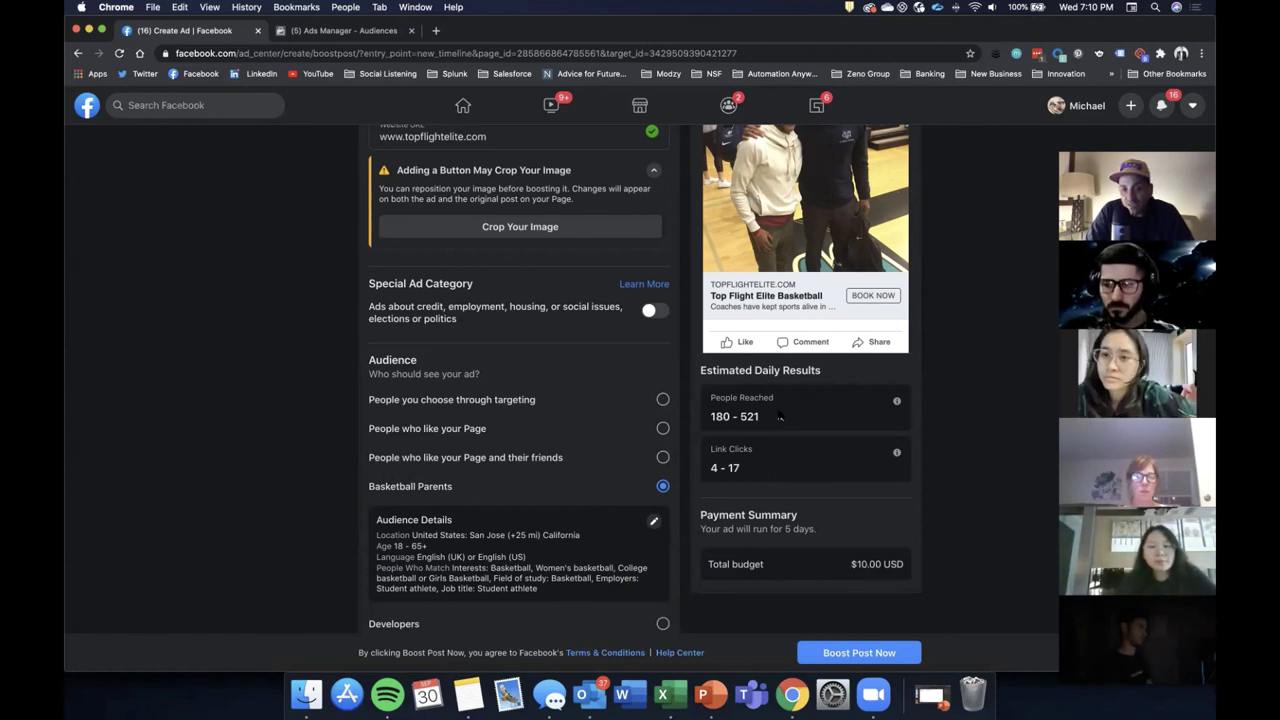
{"action": "left_click_drag", "start_coordinate": [710, 417], "coordinate": [768, 418]}
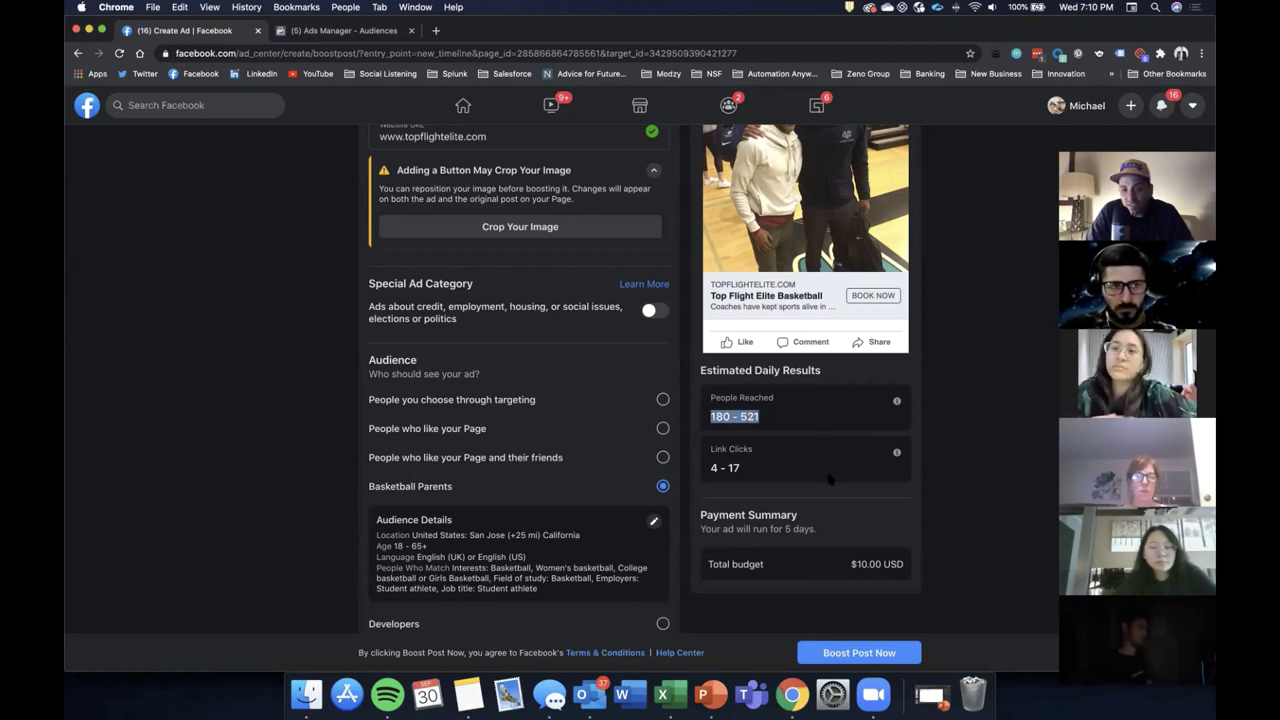
{"action": "double_click", "coordinate": [857, 564]}
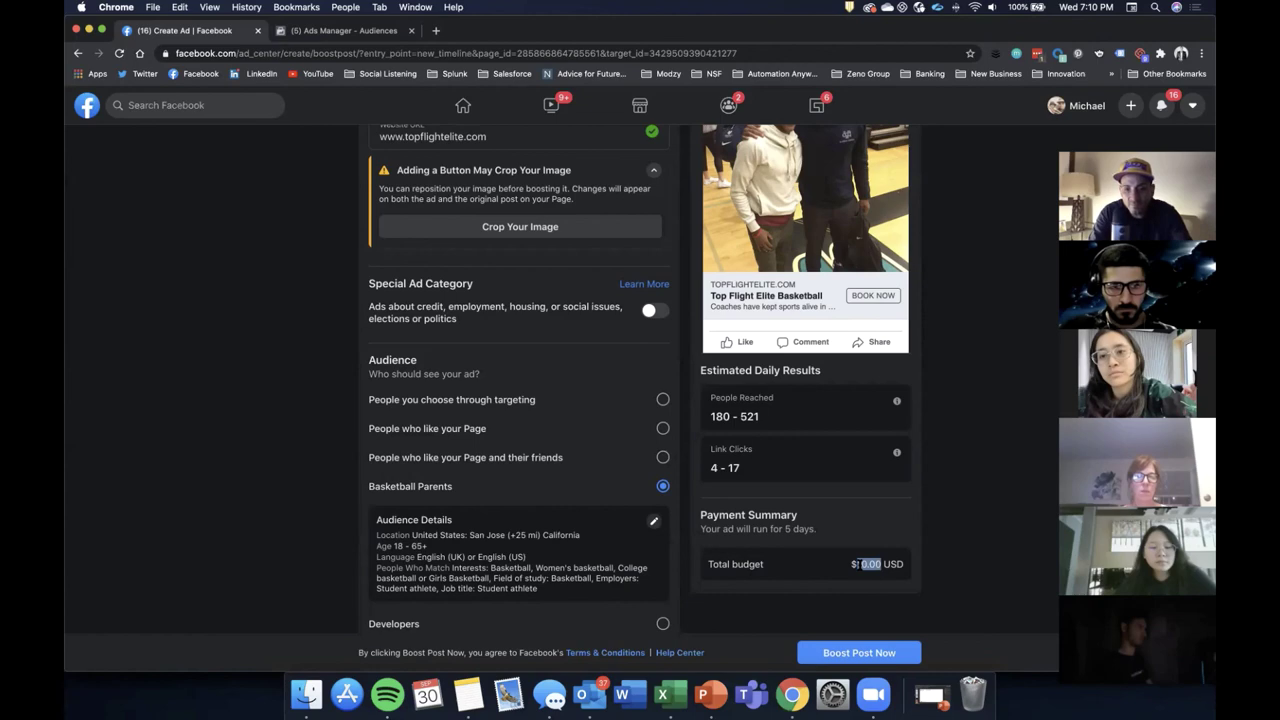
{"action": "scroll", "coordinate": [857, 564], "scroll_direction": "down", "scroll_amount": 3}
{"action": "scroll", "coordinate": [900, 300], "scroll_direction": "up", "scroll_amount": 5}
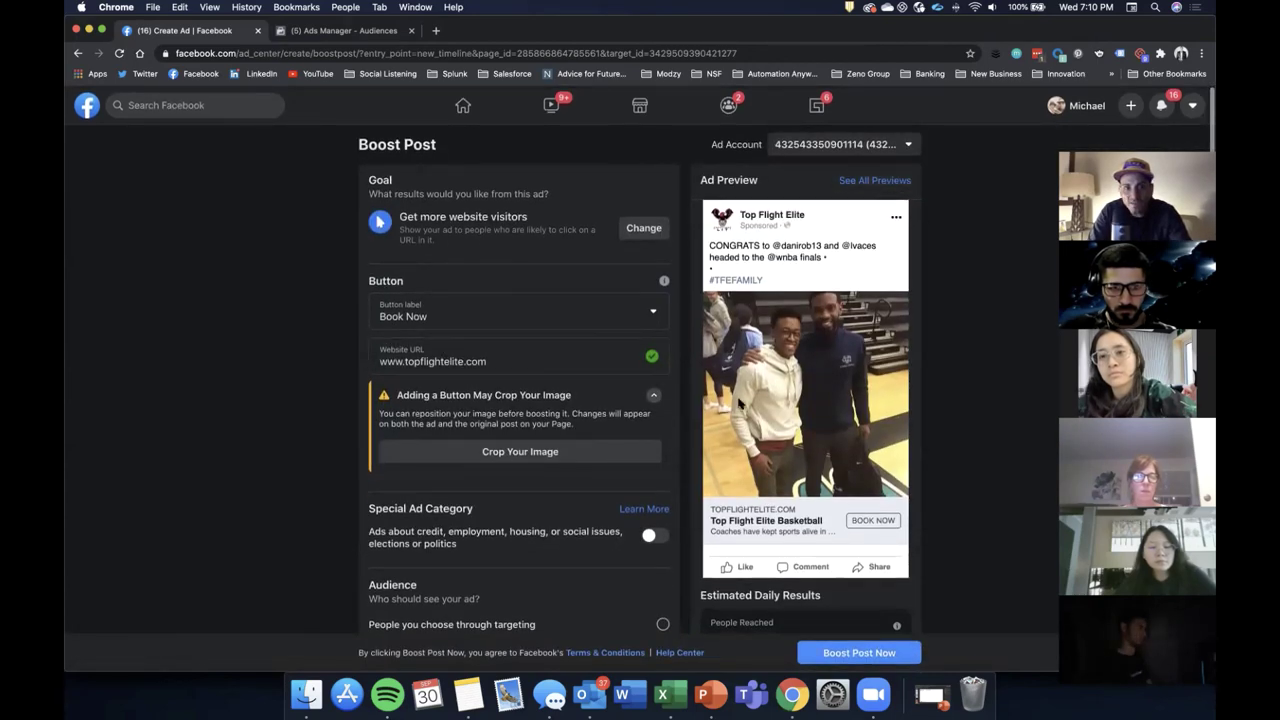
{"action": "scroll", "coordinate": [738, 403], "scroll_direction": "down", "scroll_amount": 1}
{"action": "scroll", "coordinate": [738, 403], "scroll_direction": "down", "scroll_amount": 10}
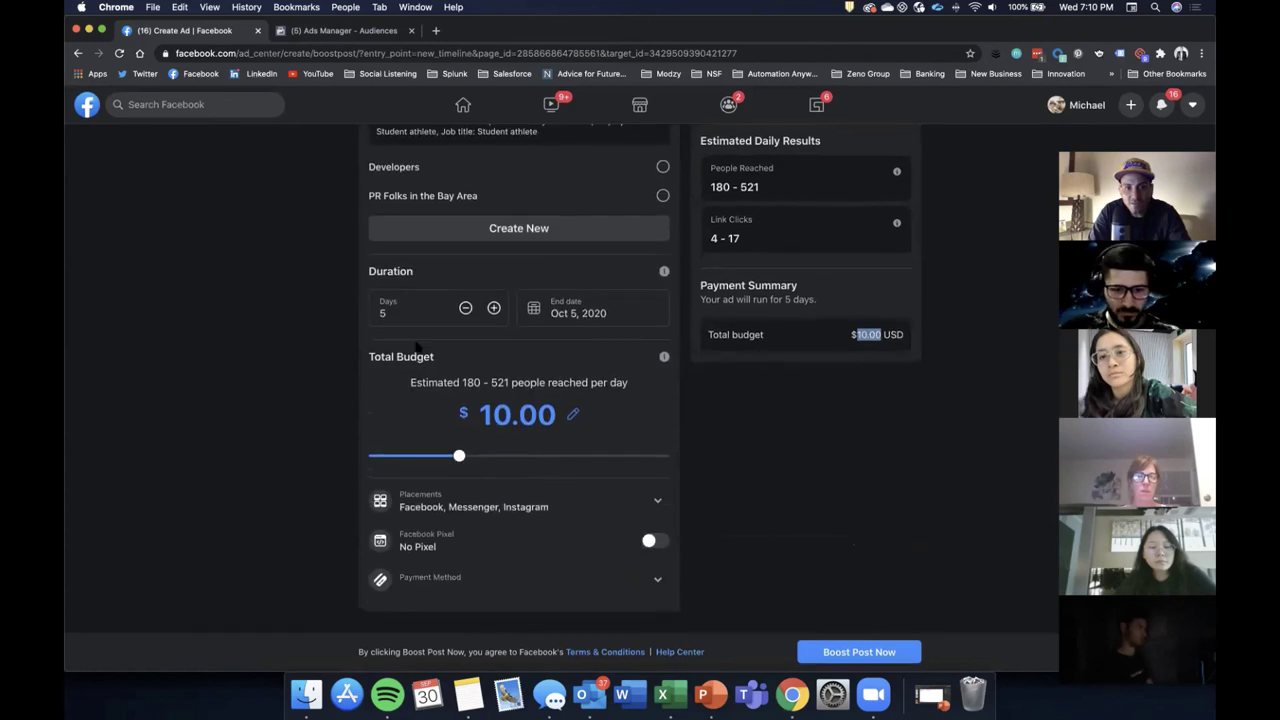
{"action": "scroll", "coordinate": [400, 345], "scroll_direction": "up", "scroll_amount": 3}
{"action": "scroll", "coordinate": [460, 430], "scroll_direction": "down", "scroll_amount": 1}
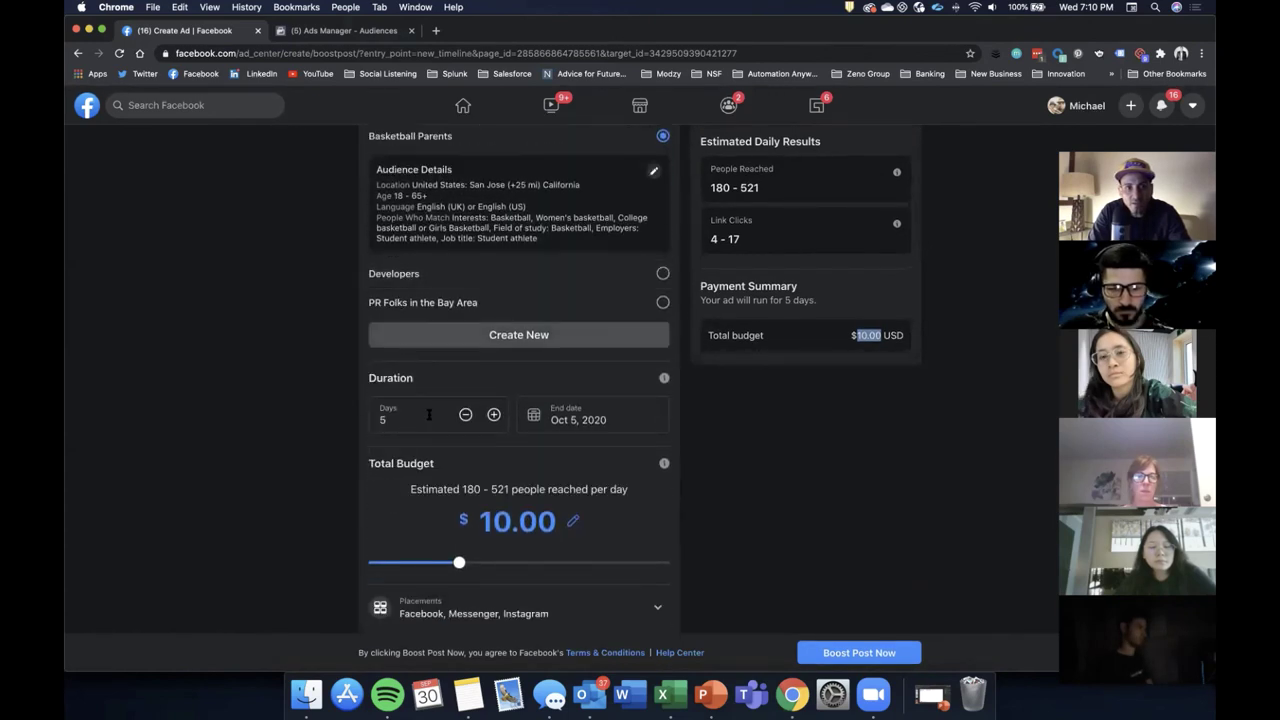
{"action": "scroll", "coordinate": [469, 445], "scroll_direction": "down", "scroll_amount": 4}
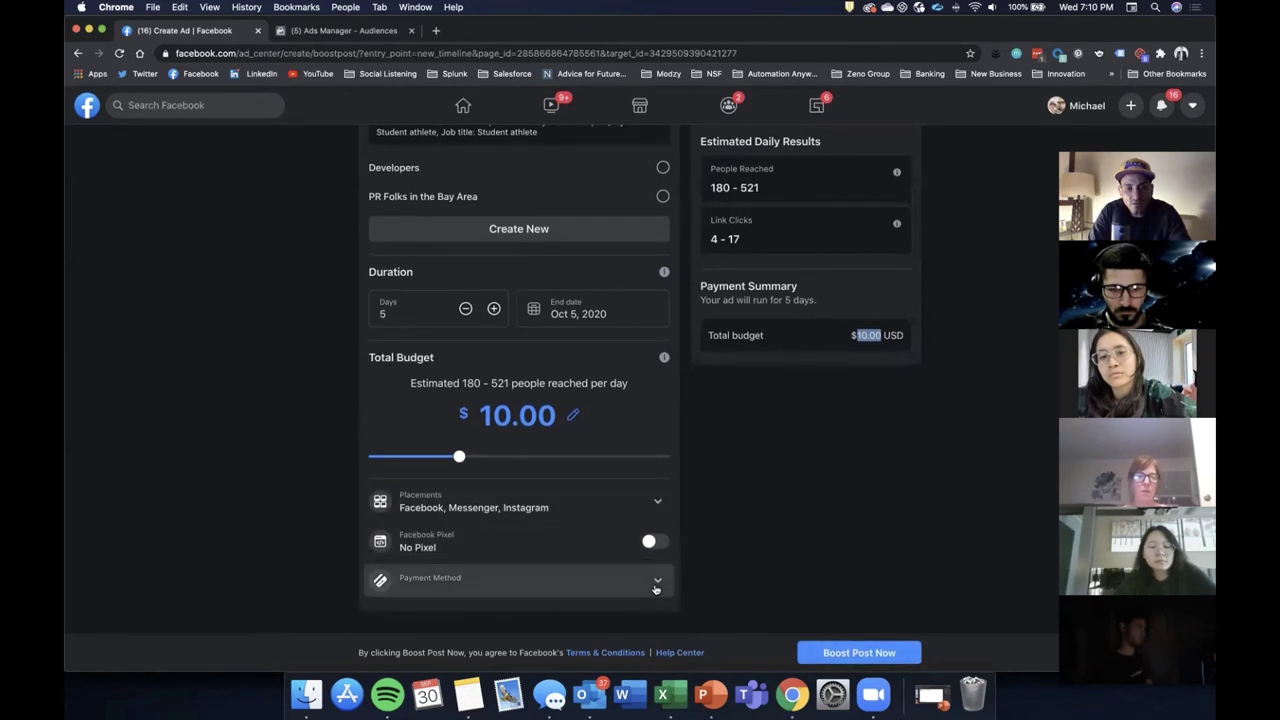
{"action": "scroll", "coordinate": [914, 450], "scroll_direction": "up", "scroll_amount": 5}
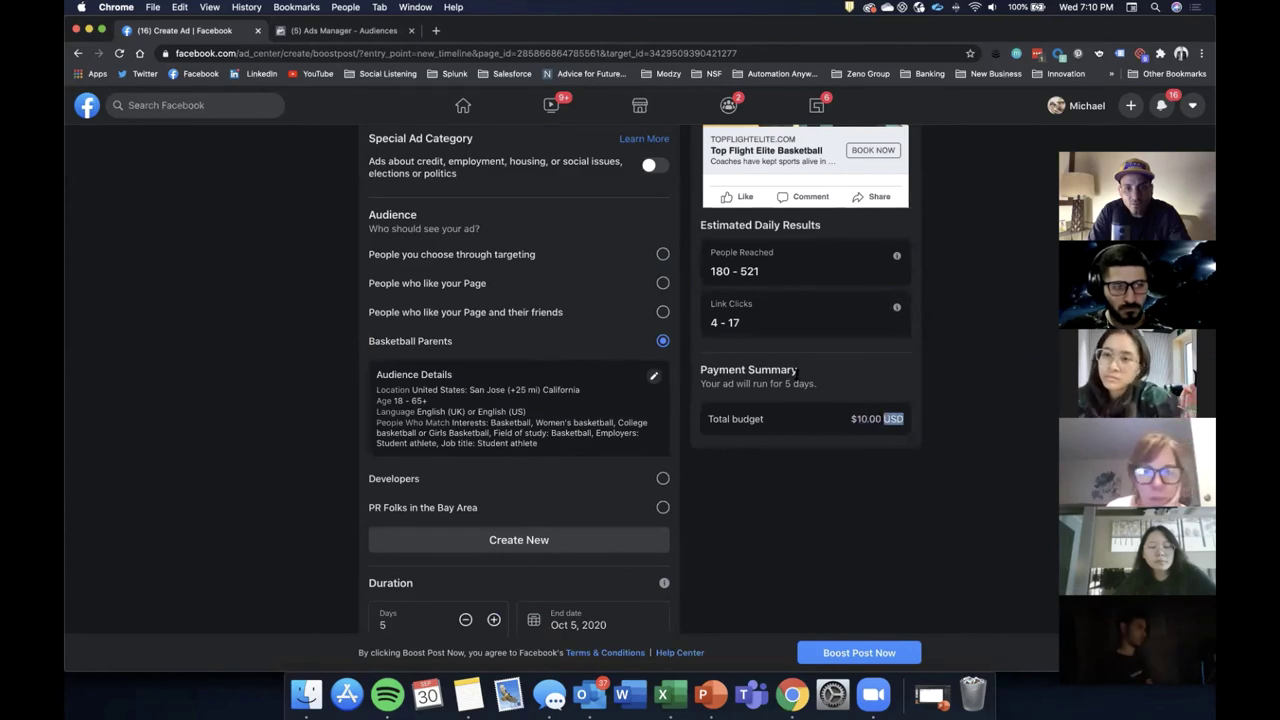
{"action": "scroll", "coordinate": [640, 380], "scroll_direction": "up", "scroll_amount": 4}
{"action": "scroll", "coordinate": [901, 220], "scroll_direction": "up", "scroll_amount": 2}
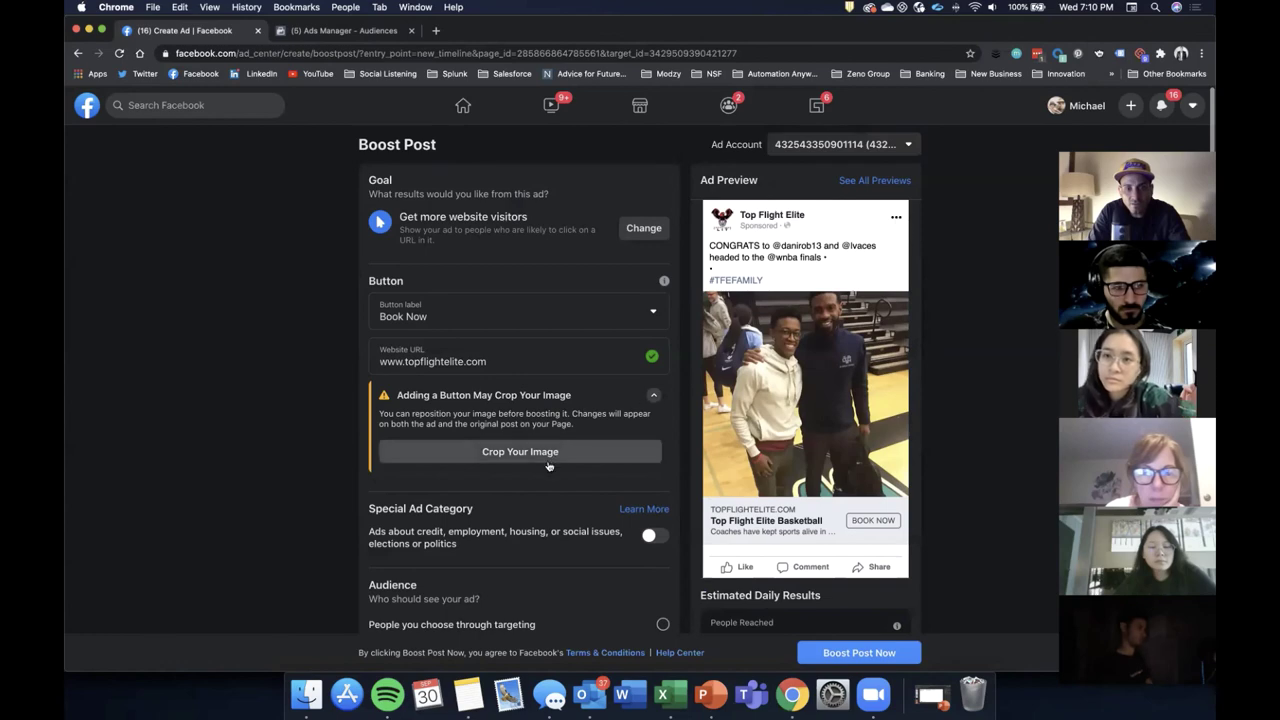
{"action": "scroll", "coordinate": [548, 466], "scroll_direction": "down", "scroll_amount": 3}
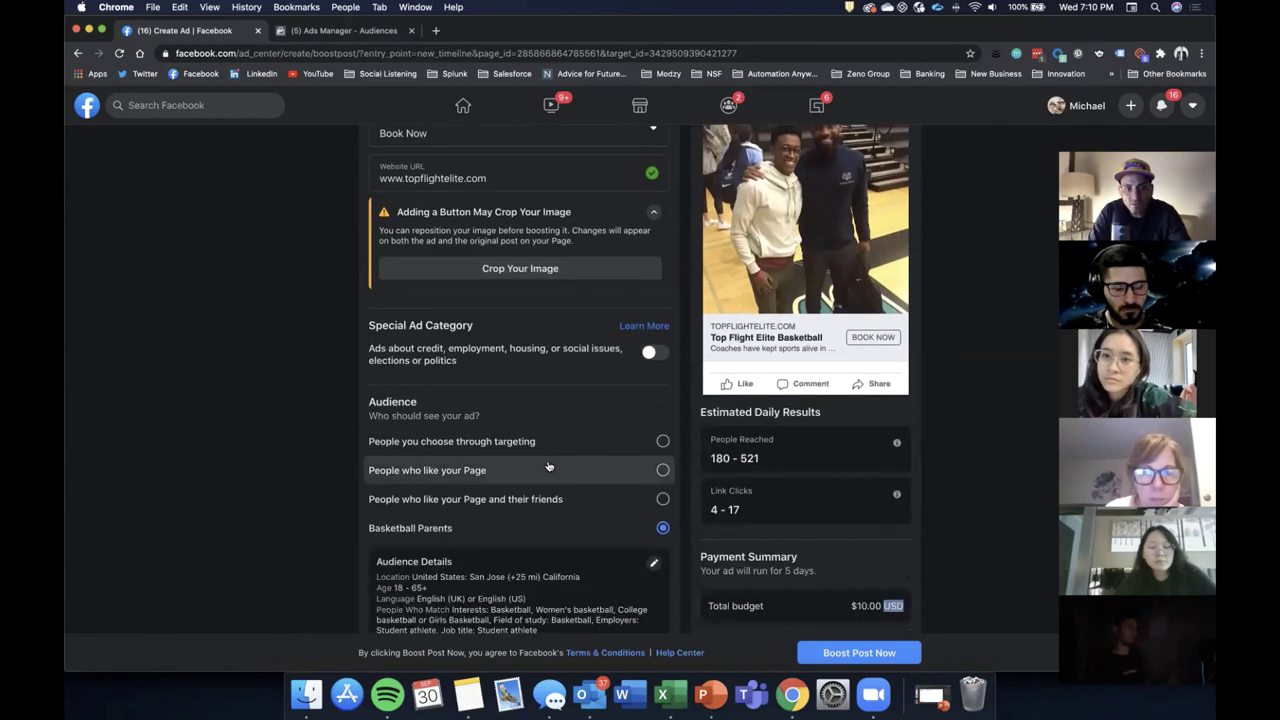
{"action": "scroll", "coordinate": [548, 466], "scroll_direction": "up", "scroll_amount": 3}
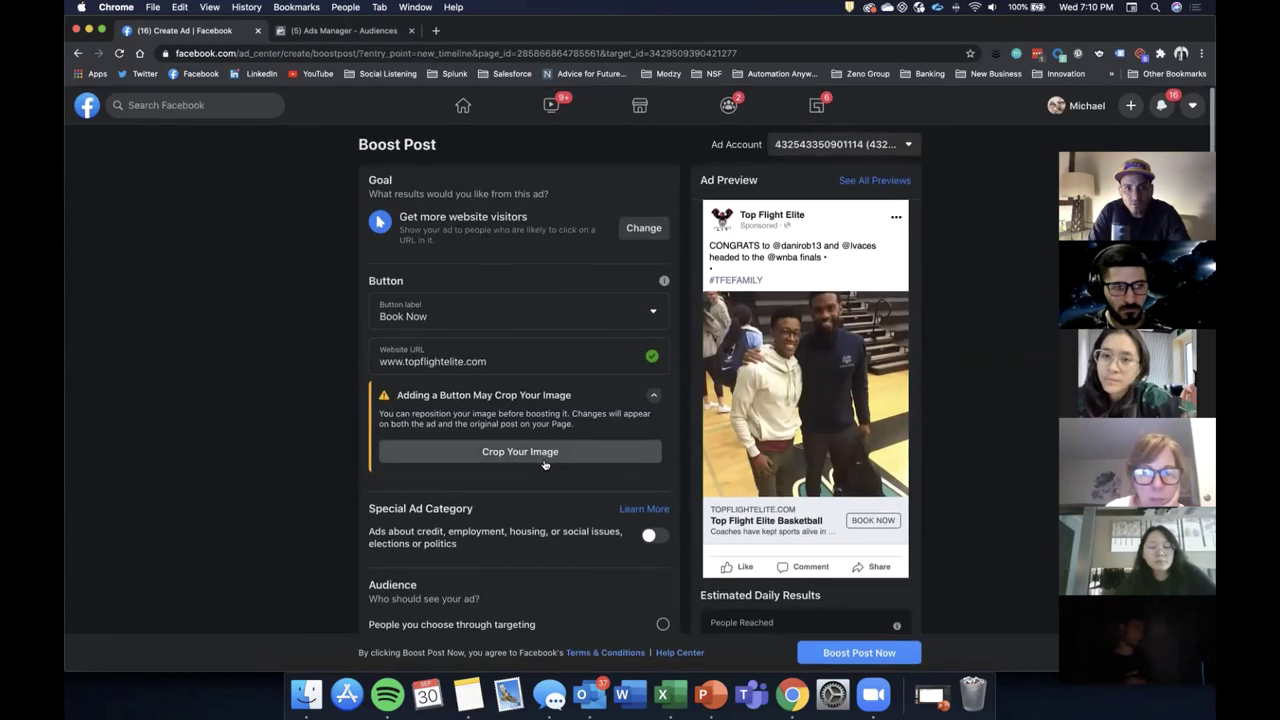
Try a total budget of $10,000 and check the estimated daily results and the ad's run time in the payment summary
{"action": "scroll", "coordinate": [545, 465], "scroll_direction": "down", "scroll_amount": 8}
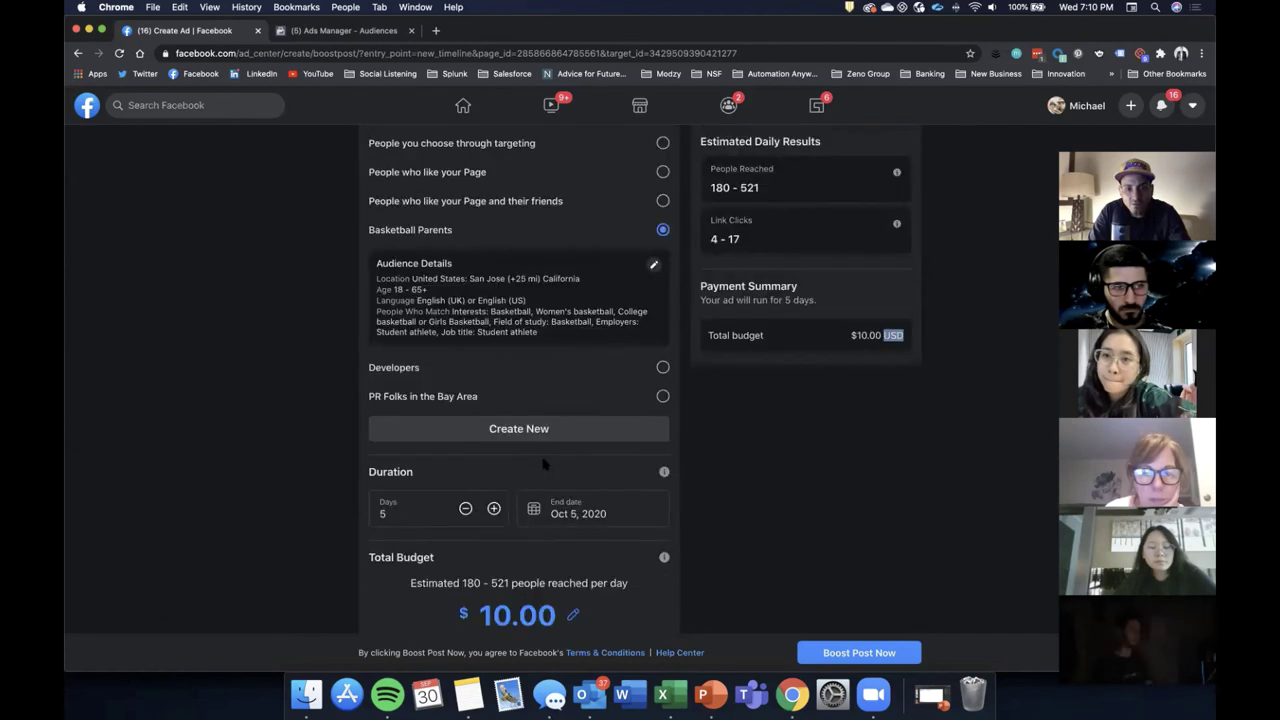
{"action": "scroll", "coordinate": [545, 465], "scroll_direction": "down", "scroll_amount": 4}
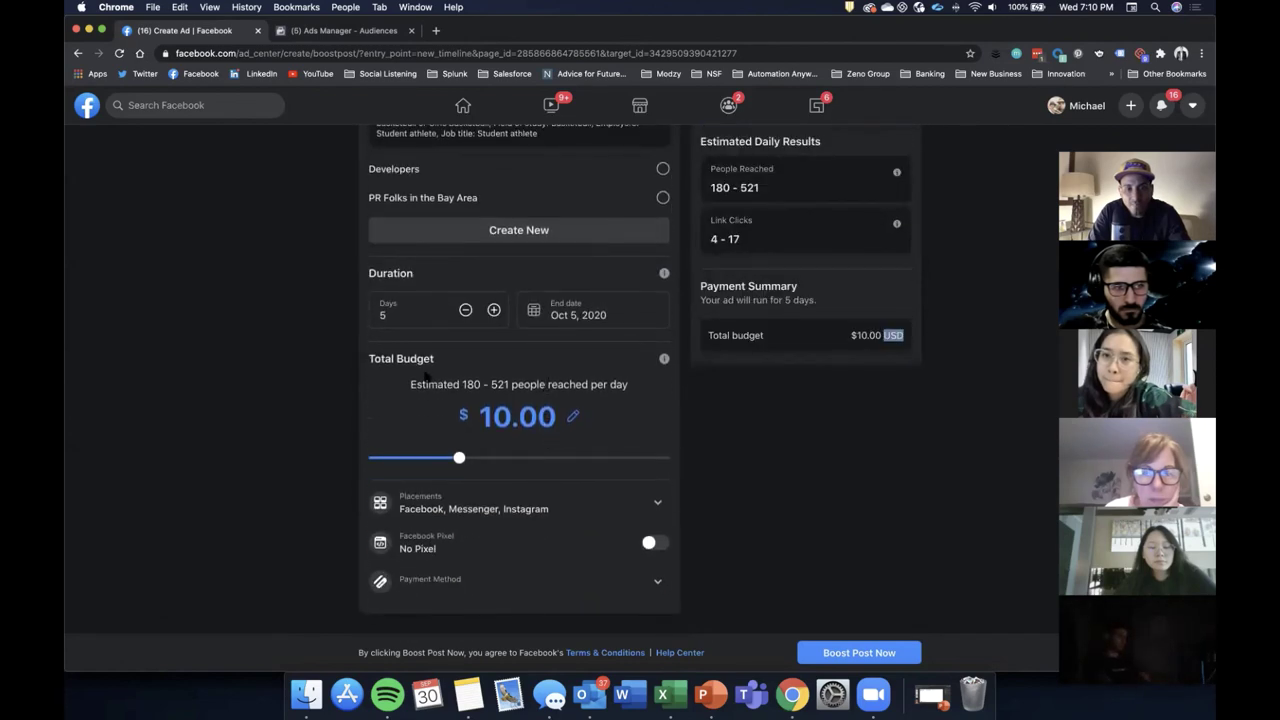
{"action": "left_click", "coordinate": [573, 416]}
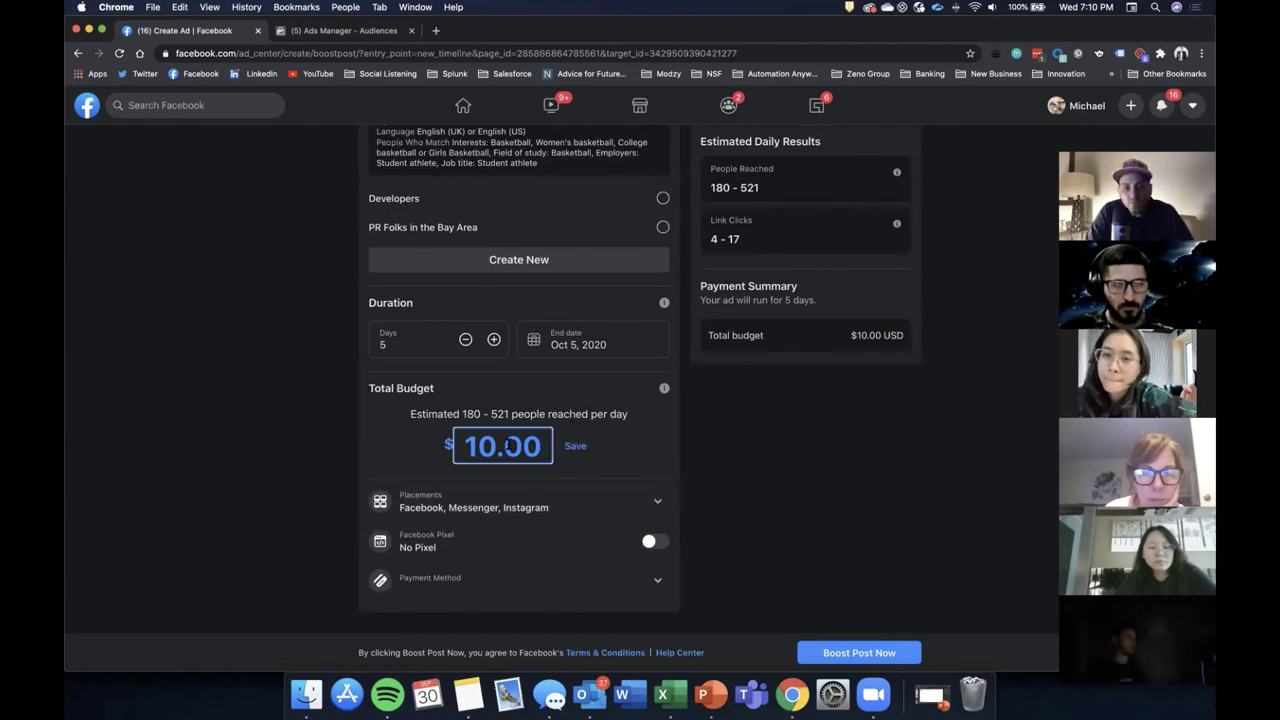
{"action": "double_click", "coordinate": [508, 446]}
{"action": "type", "text": "100000"}
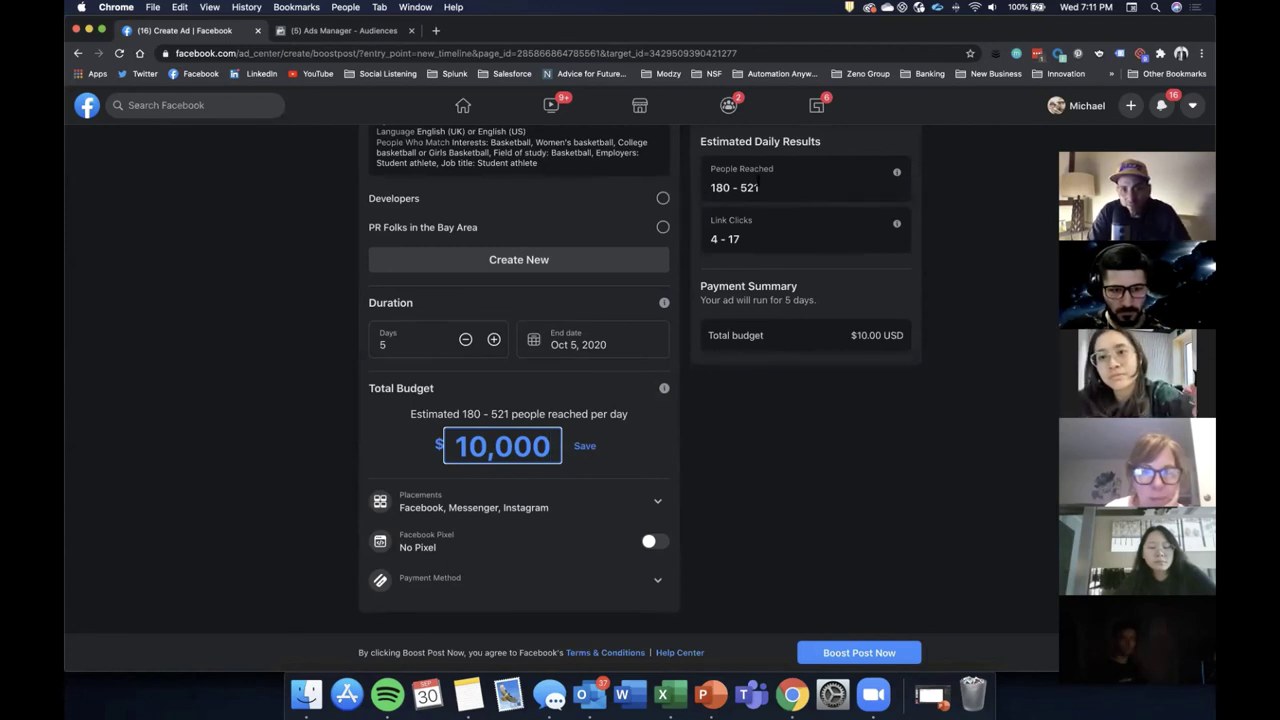
{"action": "left_click", "coordinate": [590, 447]}
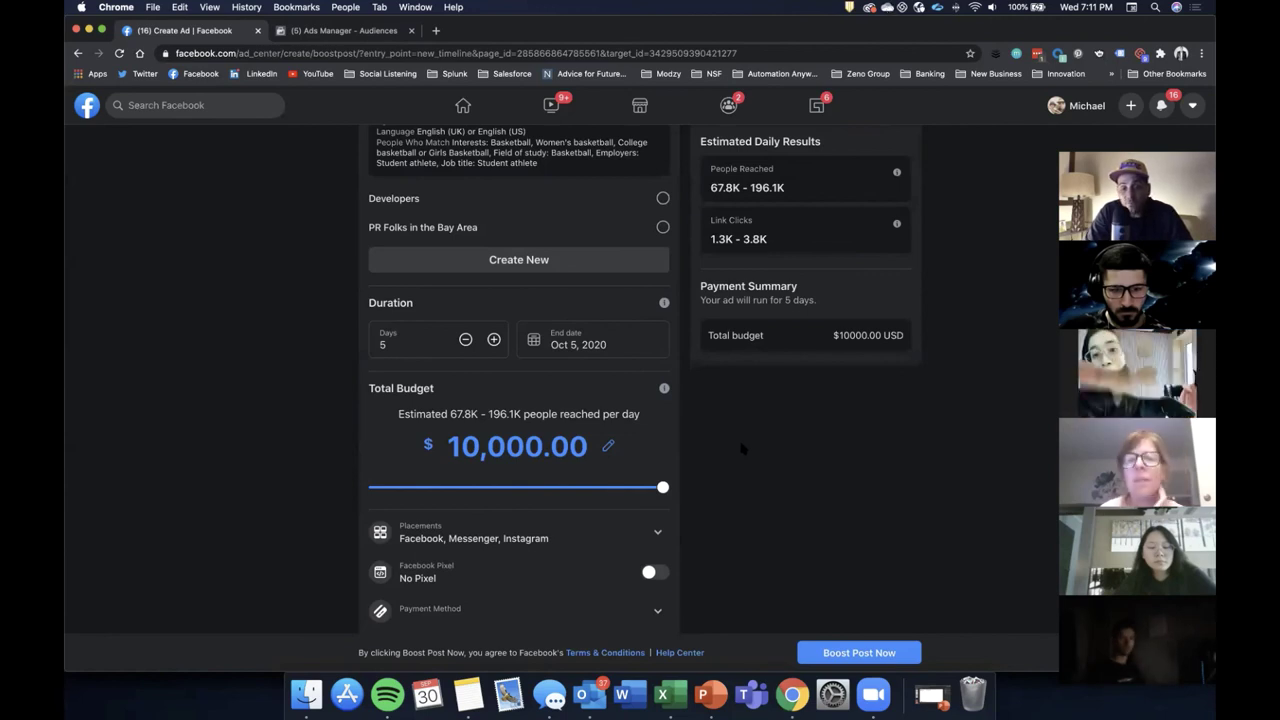
{"action": "scroll", "coordinate": [866, 273], "scroll_direction": "up", "scroll_amount": 1}
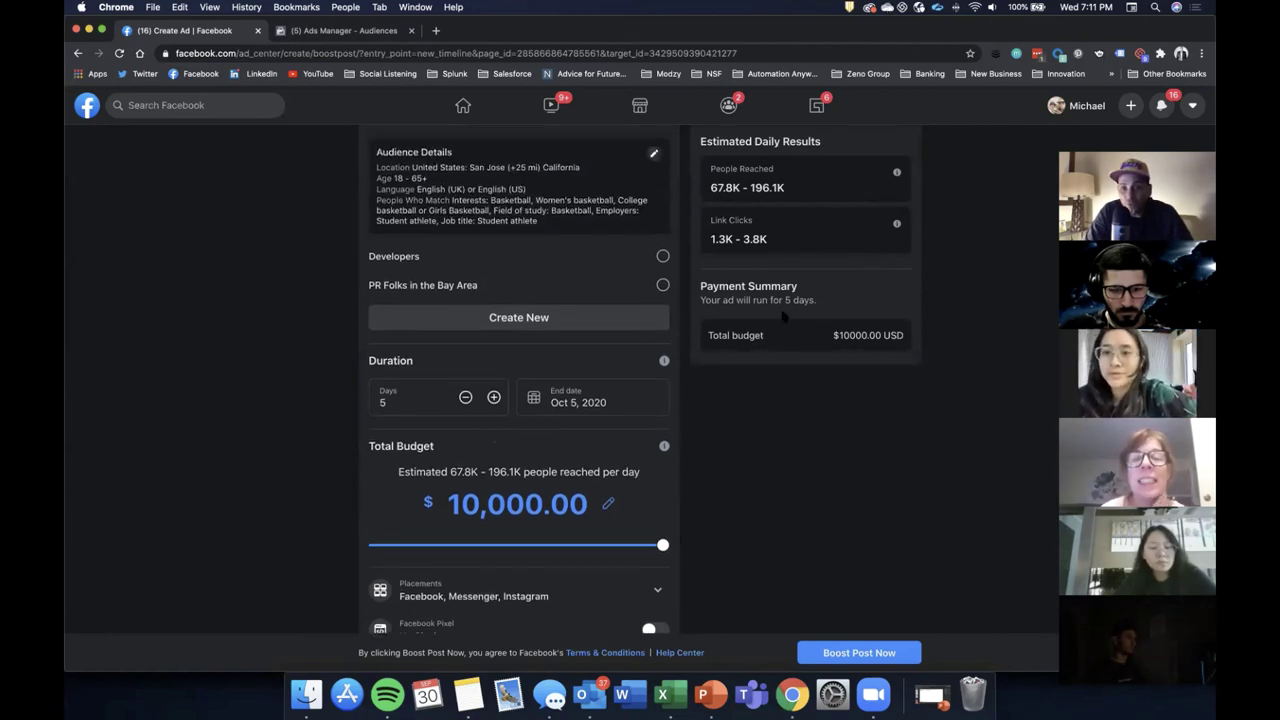
{"action": "left_click_drag", "start_coordinate": [814, 299], "coordinate": [719, 300]}
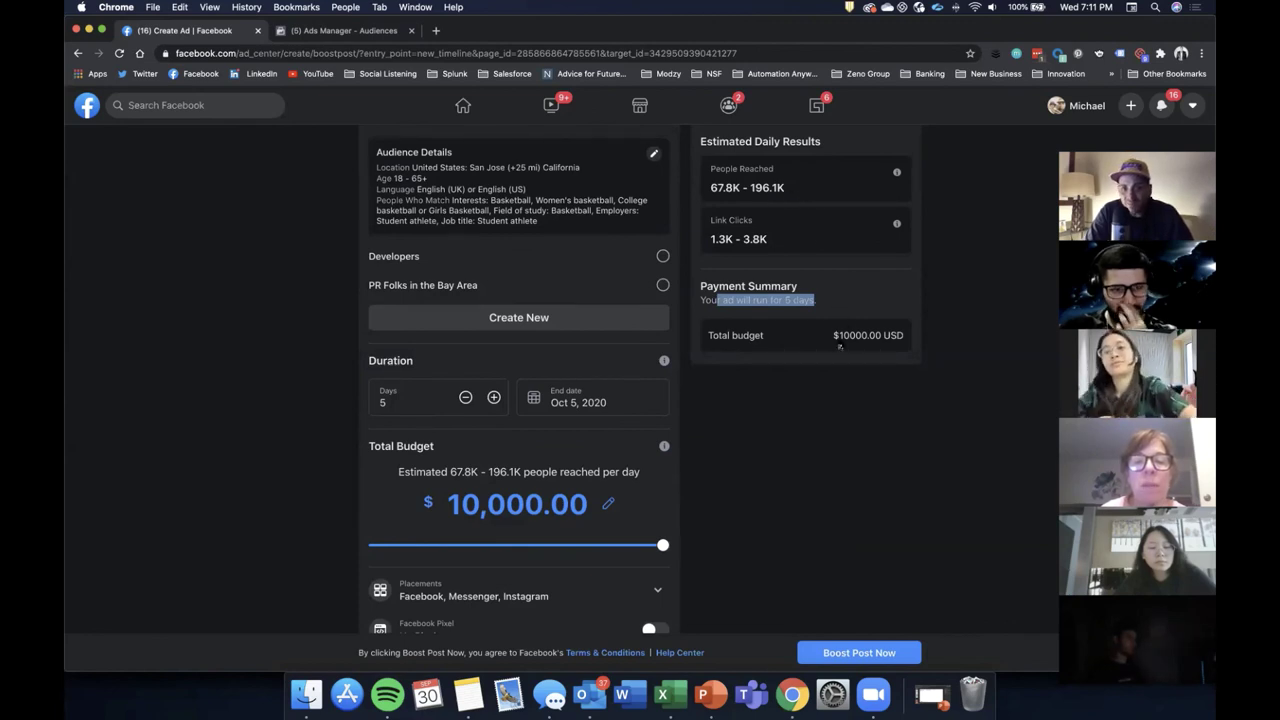
Set the total budget of the boosted post to $100
{"action": "left_click", "coordinate": [517, 504]}
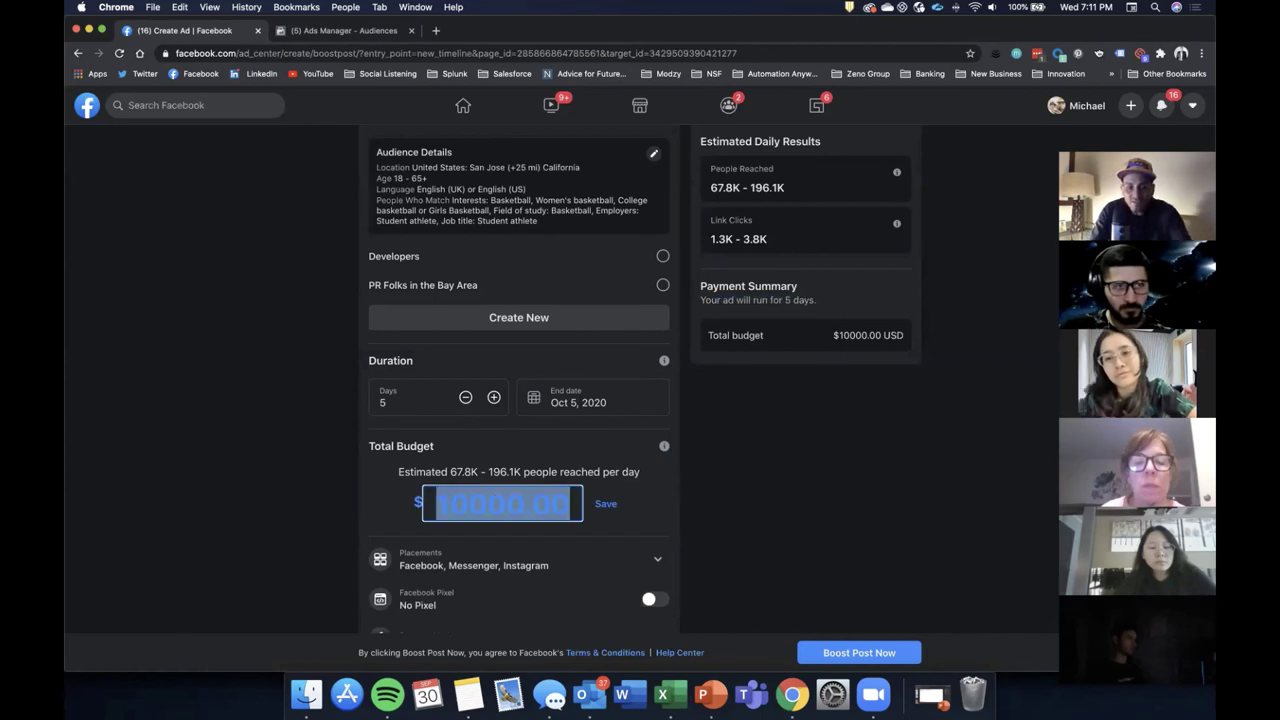
{"action": "type", "text": "1000"}
{"action": "key", "text": "BackSpace"}
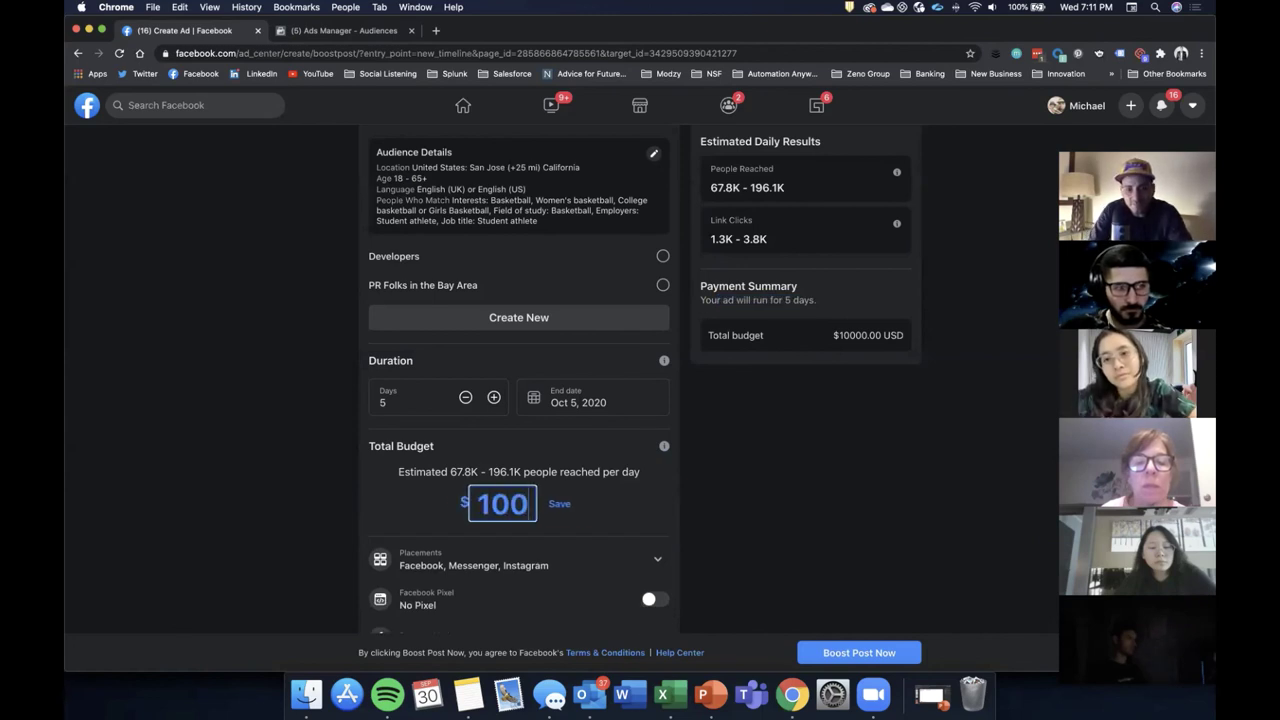
{"action": "left_click", "coordinate": [559, 503]}
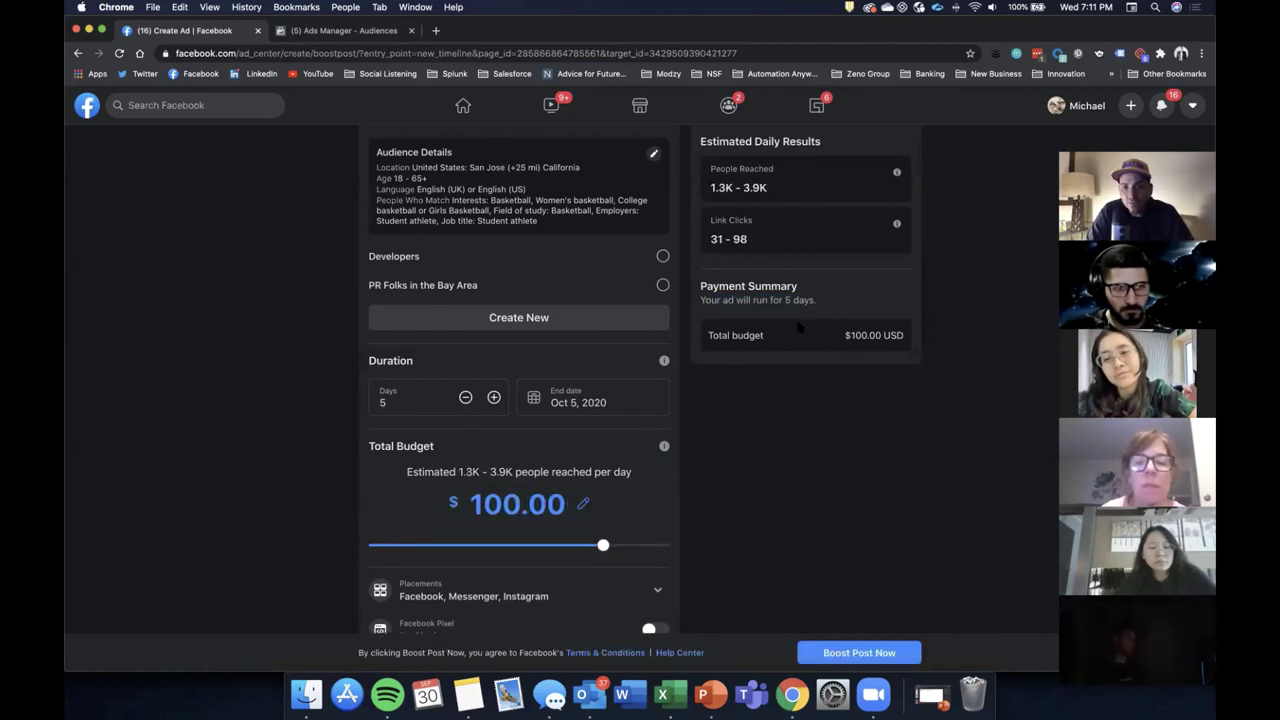
Expand the placement options and examine where the ad can be shown
{"action": "scroll", "coordinate": [800, 326], "scroll_direction": "up", "scroll_amount": 1}
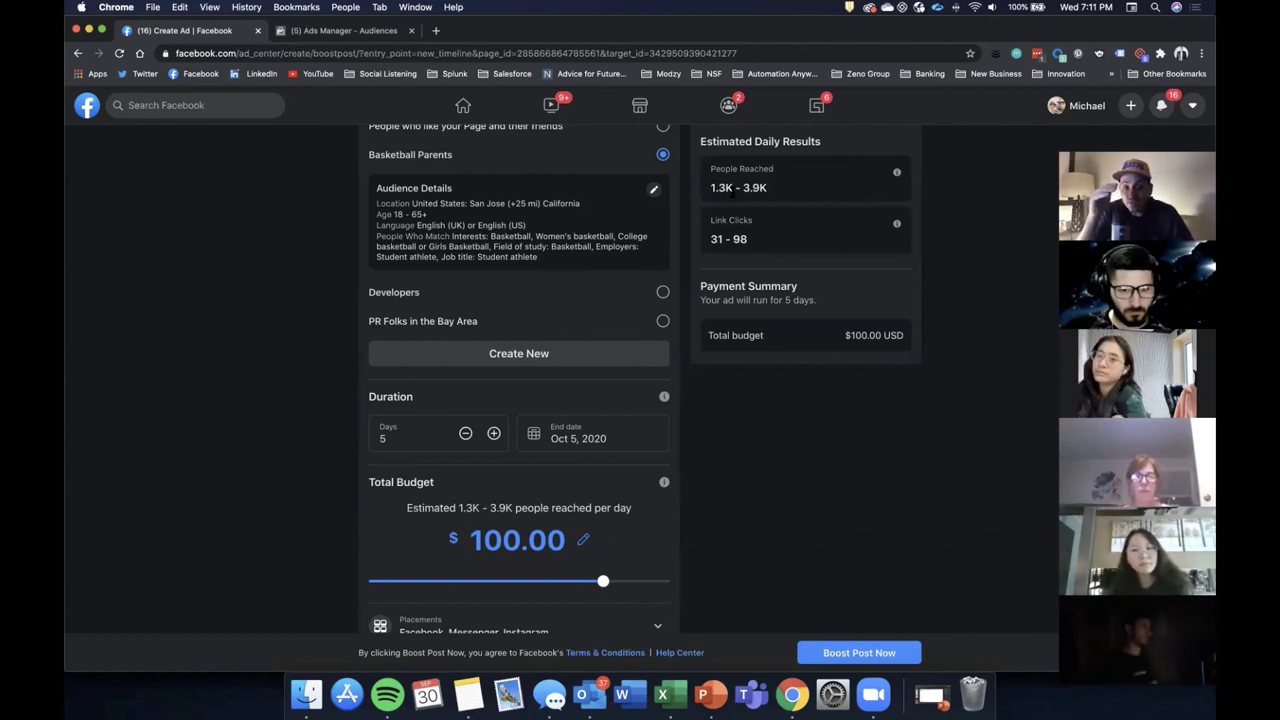
{"action": "scroll", "coordinate": [731, 192], "scroll_direction": "down", "scroll_amount": 2}
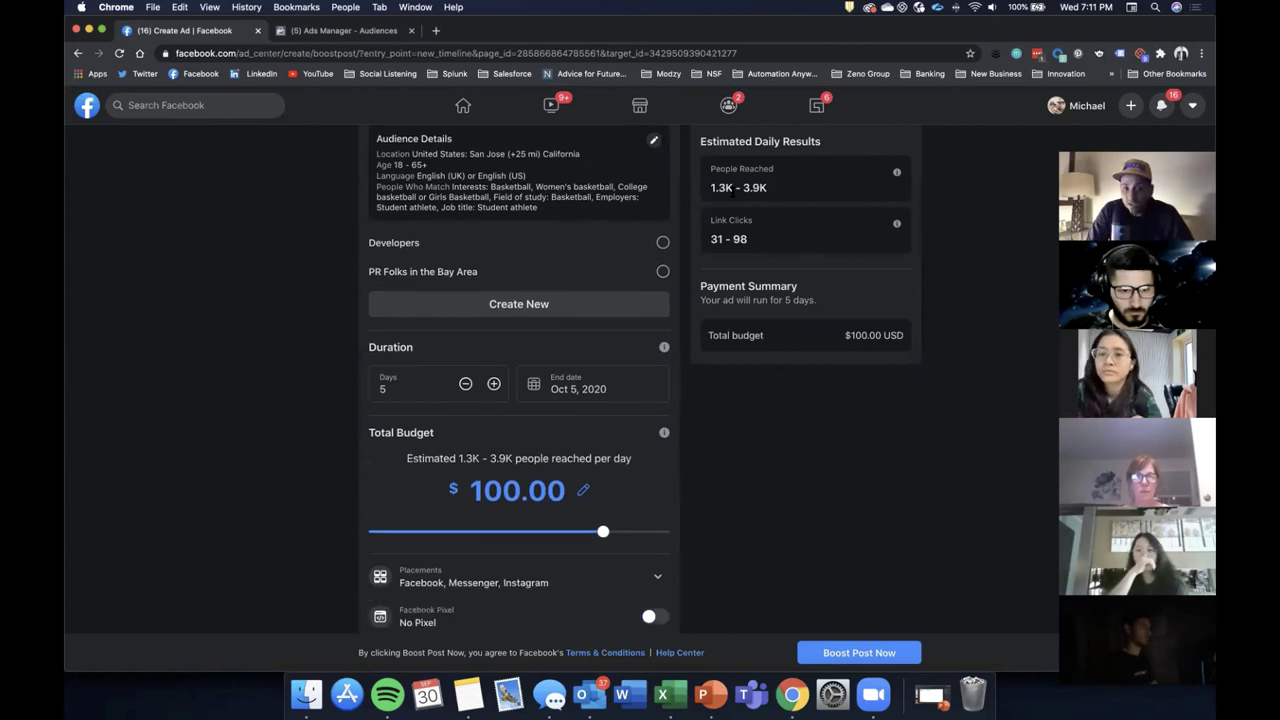
{"action": "scroll", "coordinate": [492, 398], "scroll_direction": "down", "scroll_amount": 2}
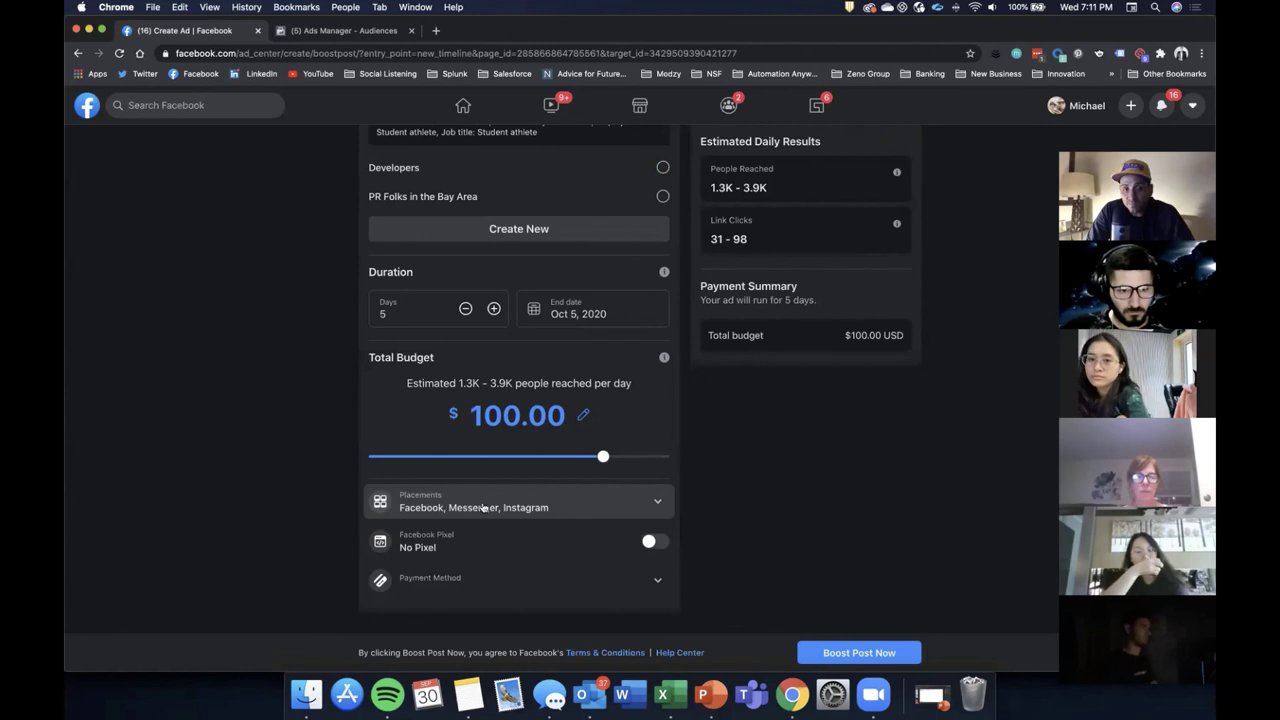
{"action": "left_click", "coordinate": [515, 506]}
{"action": "scroll", "coordinate": [645, 504], "scroll_direction": "down", "scroll_amount": 2}
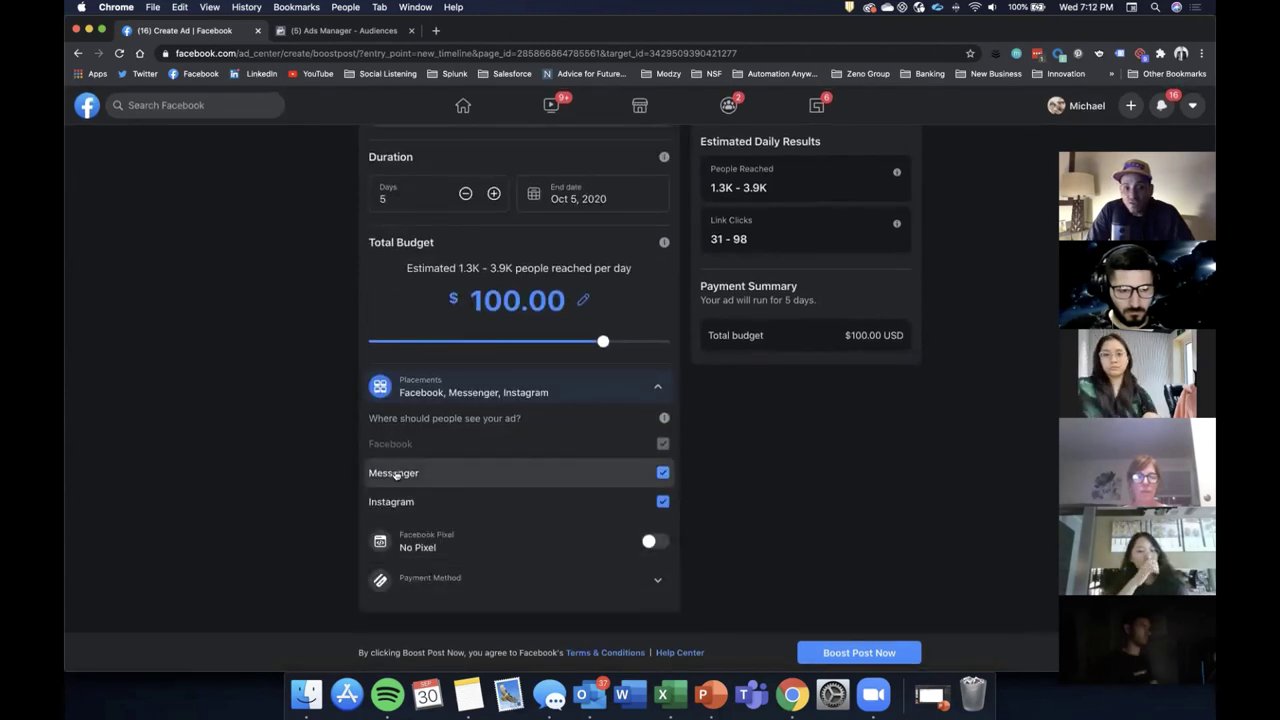